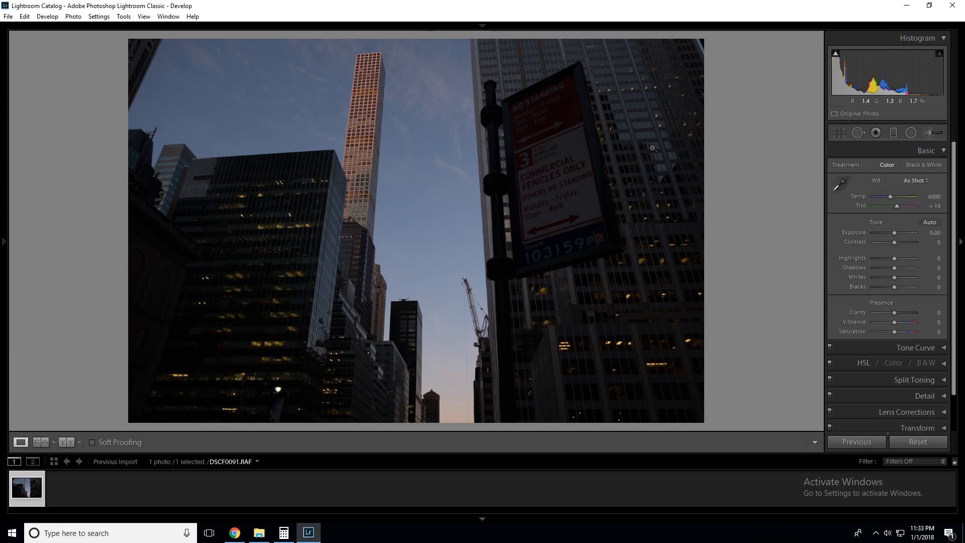
Switch to Chrome to review the Midtown East post on the Edit My RAW subreddit, and return to Lightroom
{"action": "left_click", "coordinate": [240, 531]}
{"action": "left_click_drag", "start_coordinate": [199, 172], "coordinate": [157, 168]}
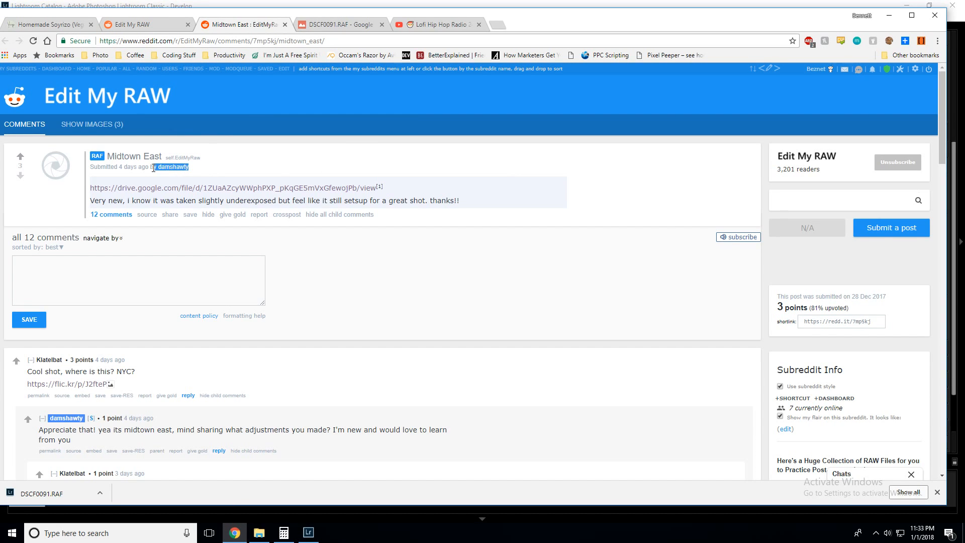
{"action": "left_click", "coordinate": [297, 166]}
{"action": "left_click", "coordinate": [309, 533]}
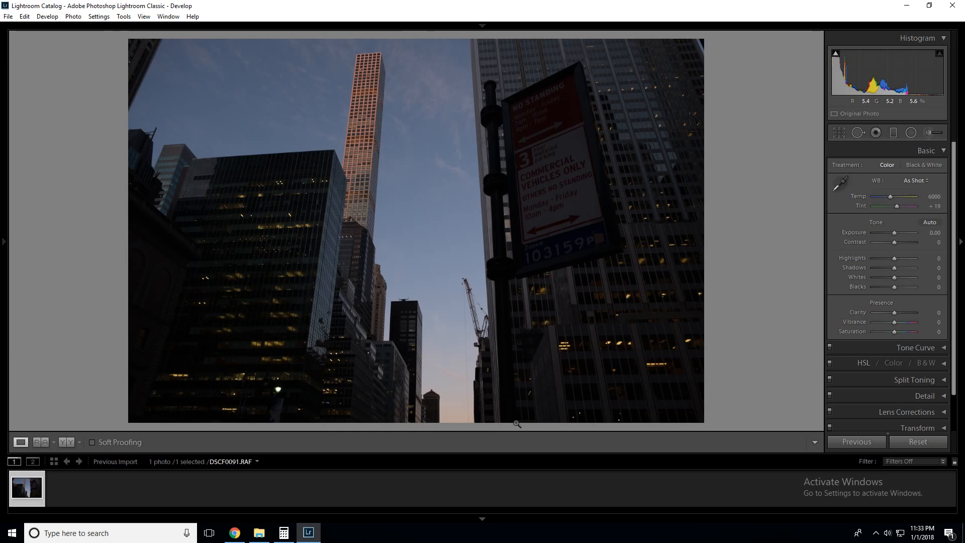
View the finished DSCF0091 JPEG from the Pictures folder in File Explorer, and return to Lightroom
{"action": "left_click", "coordinate": [259, 532]}
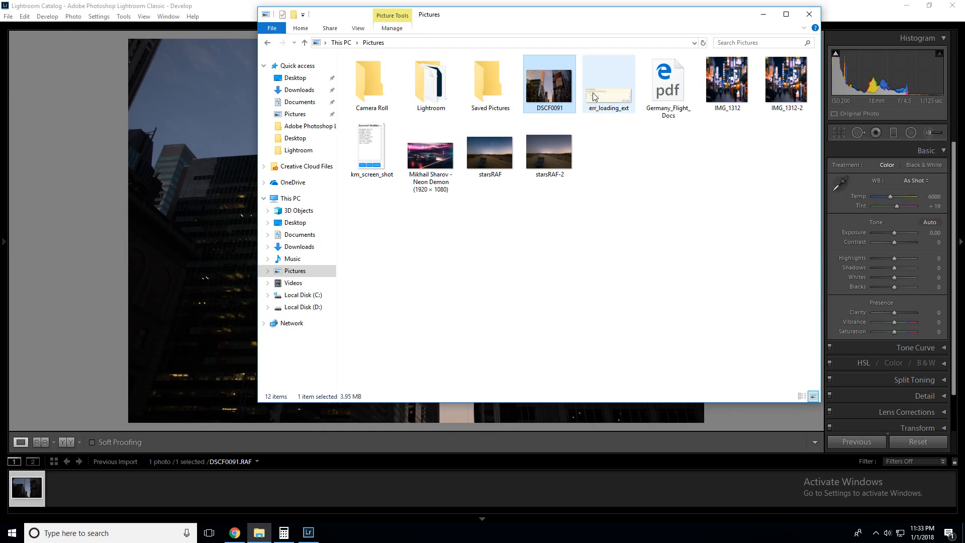
{"action": "double_click", "coordinate": [558, 88]}
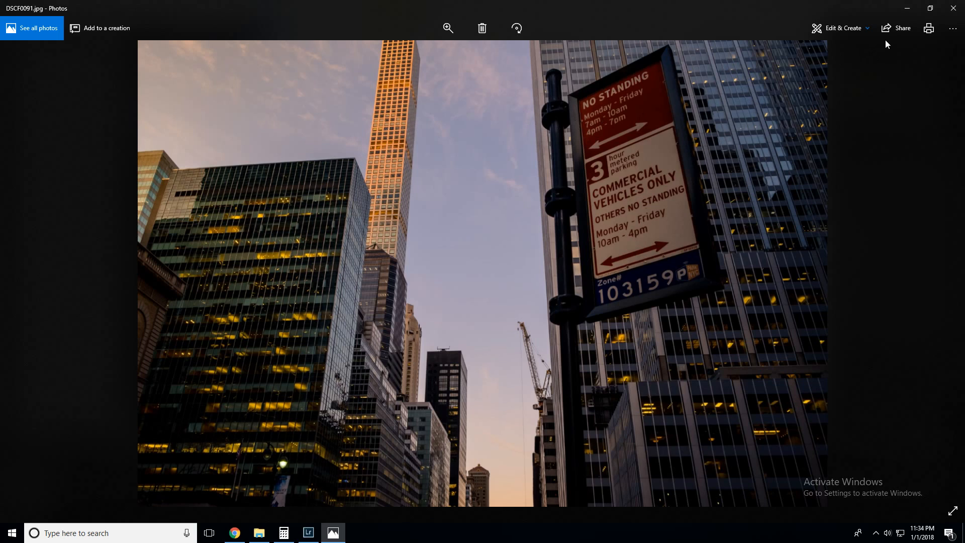
{"action": "left_click", "coordinate": [953, 8]}
{"action": "left_click", "coordinate": [112, 336]}
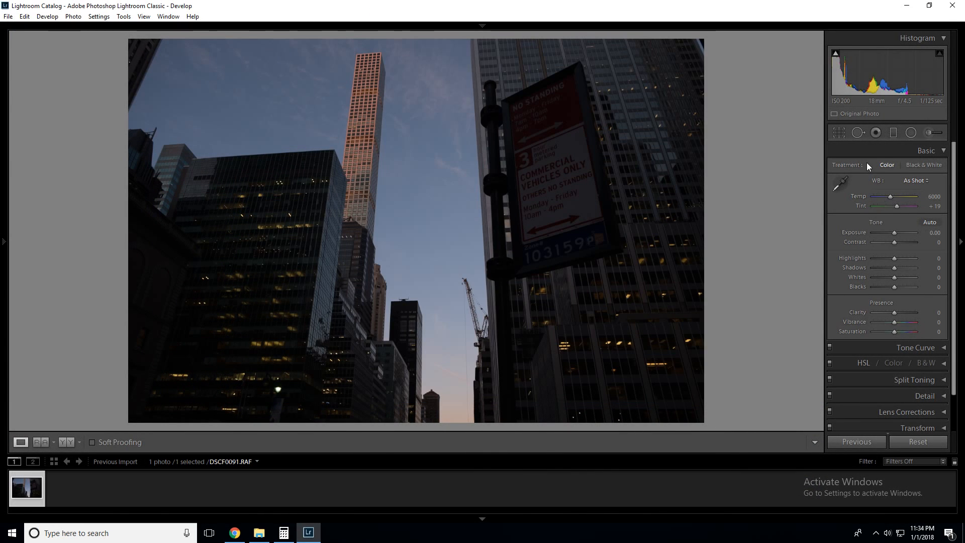
Crop a narrow strip off the photo's left edge, keeping its full height, and apply the crop
{"action": "left_click", "coordinate": [844, 135]}
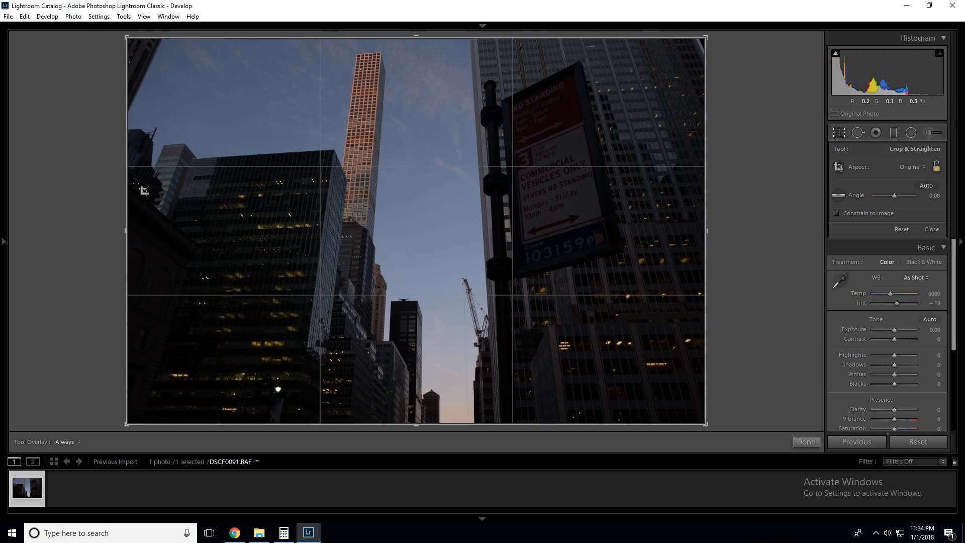
{"action": "left_click_drag", "start_coordinate": [124, 233], "coordinate": [150, 230]}
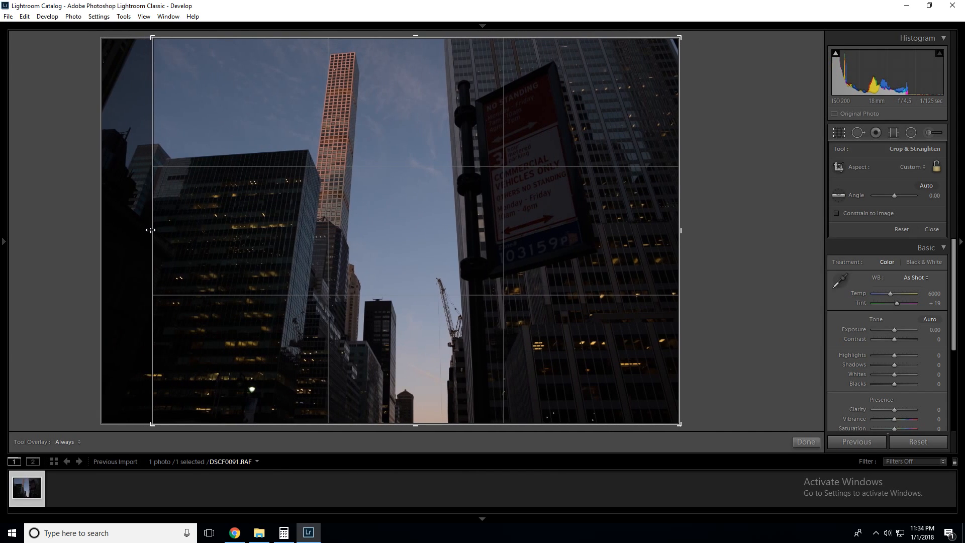
{"action": "left_click", "coordinate": [803, 443]}
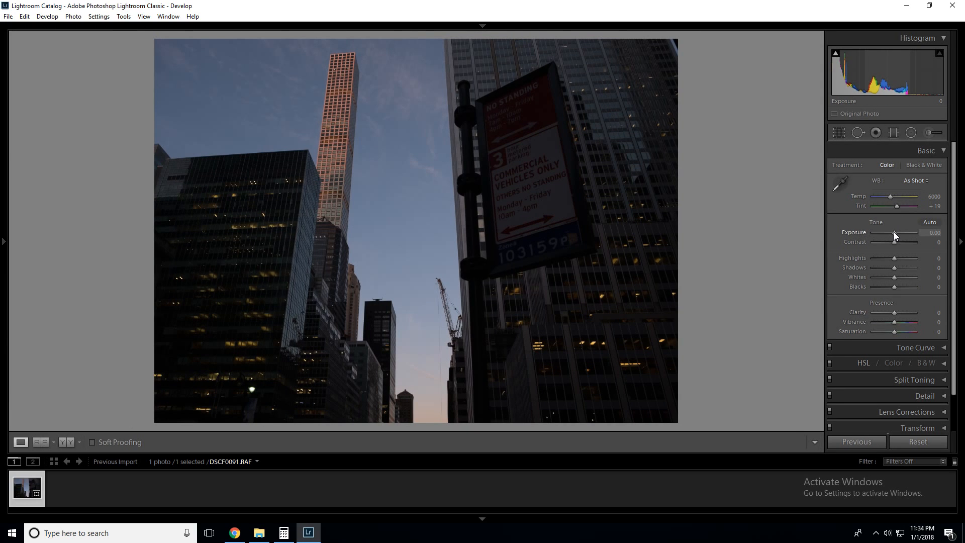
Brighten the photo to an exposure of +1.19 and warm its white balance temperature to 6881
{"action": "left_click_drag", "start_coordinate": [893, 231], "coordinate": [899, 234]}
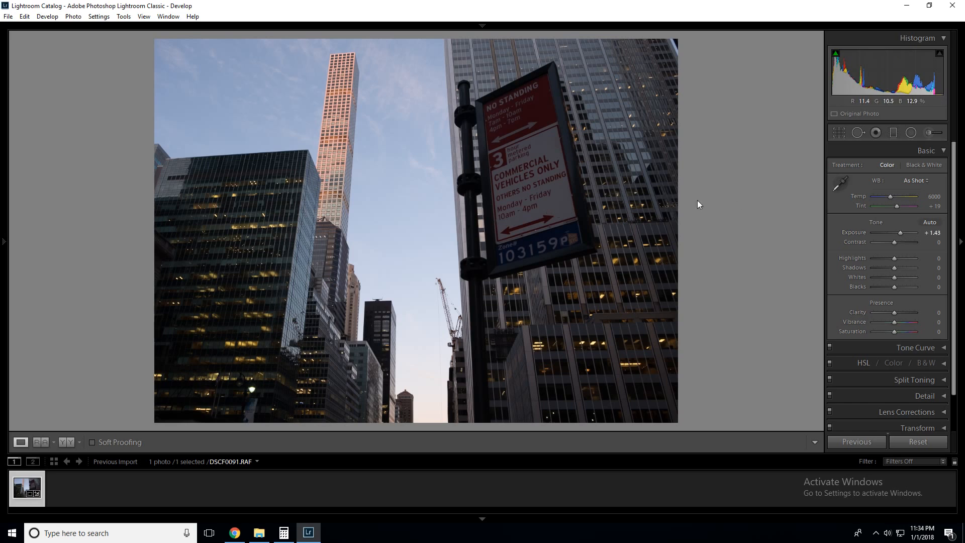
{"action": "left_click", "coordinate": [900, 233]}
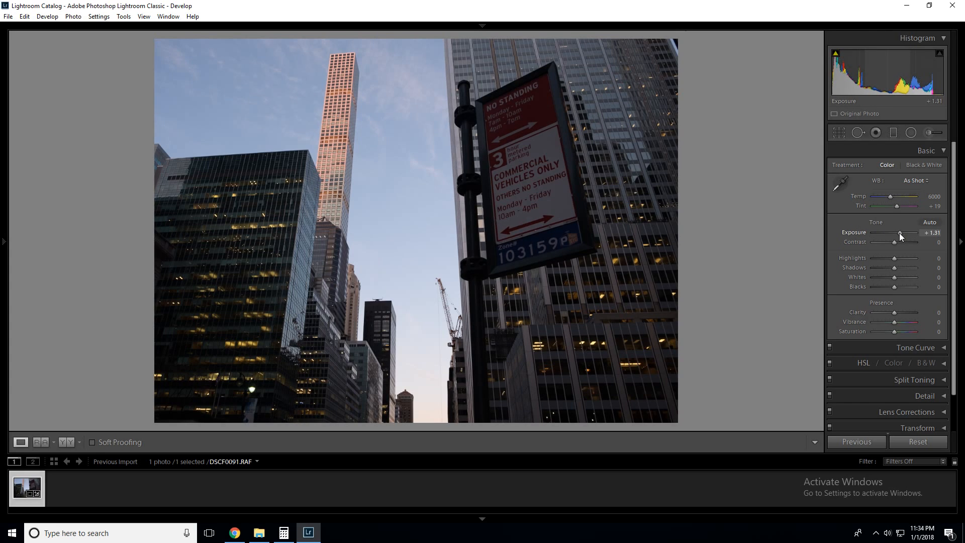
{"action": "left_click", "coordinate": [899, 234]}
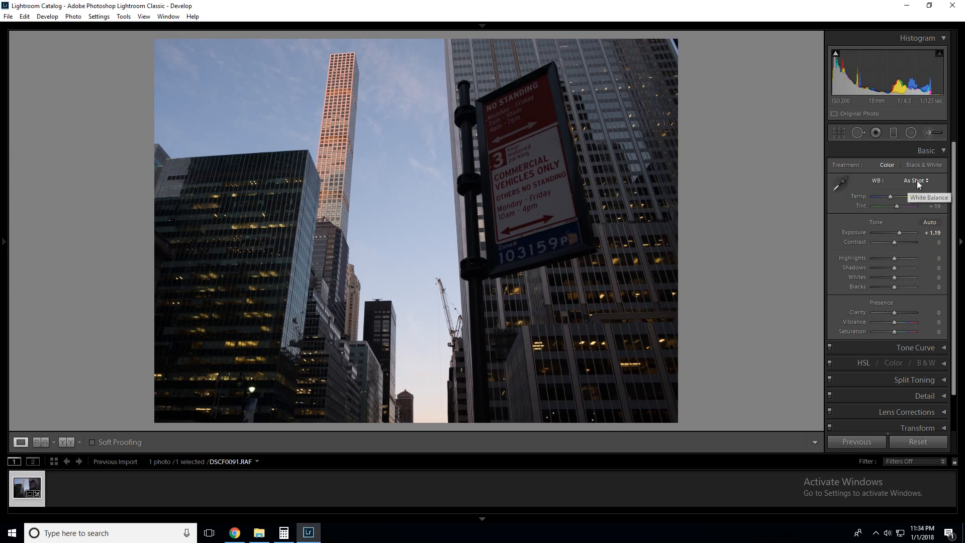
{"action": "left_click_drag", "start_coordinate": [892, 194], "coordinate": [893, 197]}
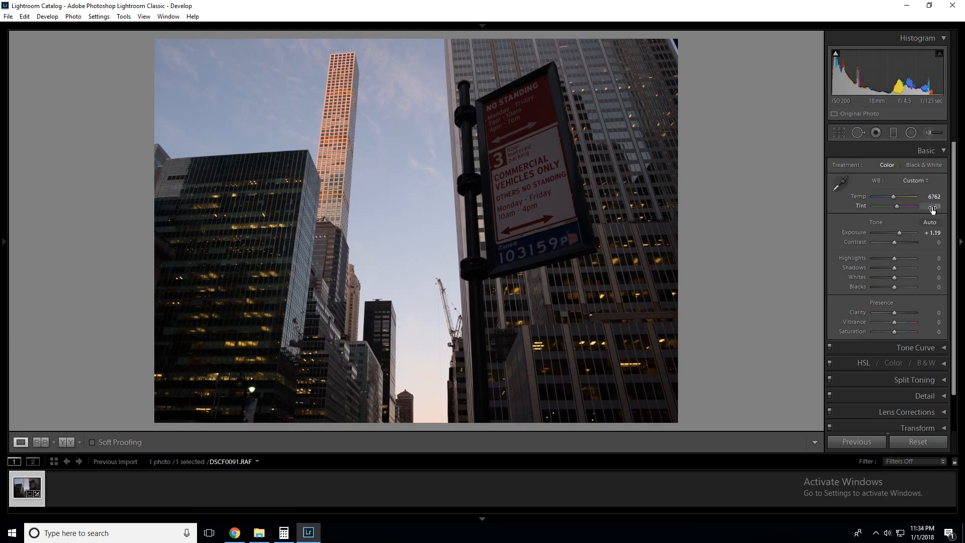
{"action": "left_click", "coordinate": [893, 196]}
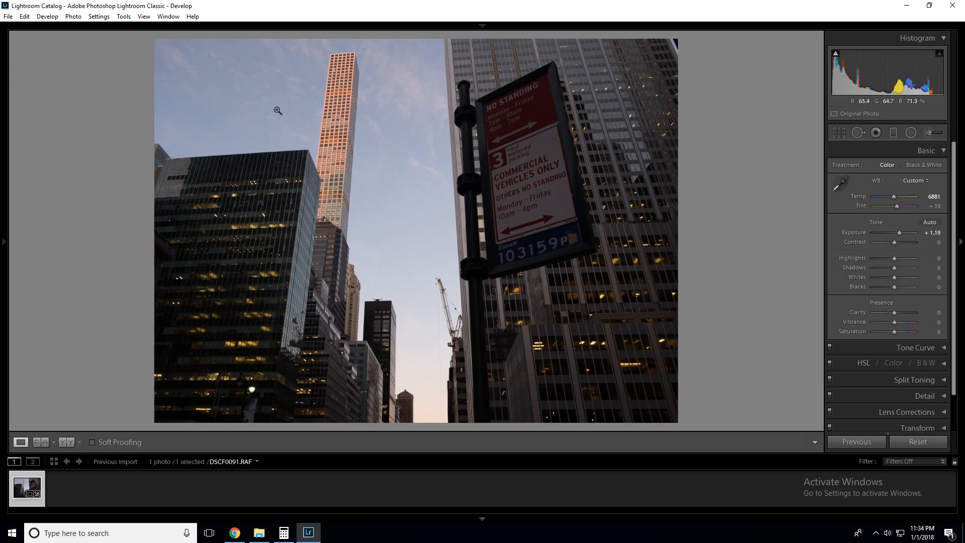
Set the basic tone values to Highlights +14, Whites -100, Shadows +52 and Blacks +19
{"action": "scroll", "coordinate": [954, 208], "scroll_direction": "down", "scroll_amount": 2}
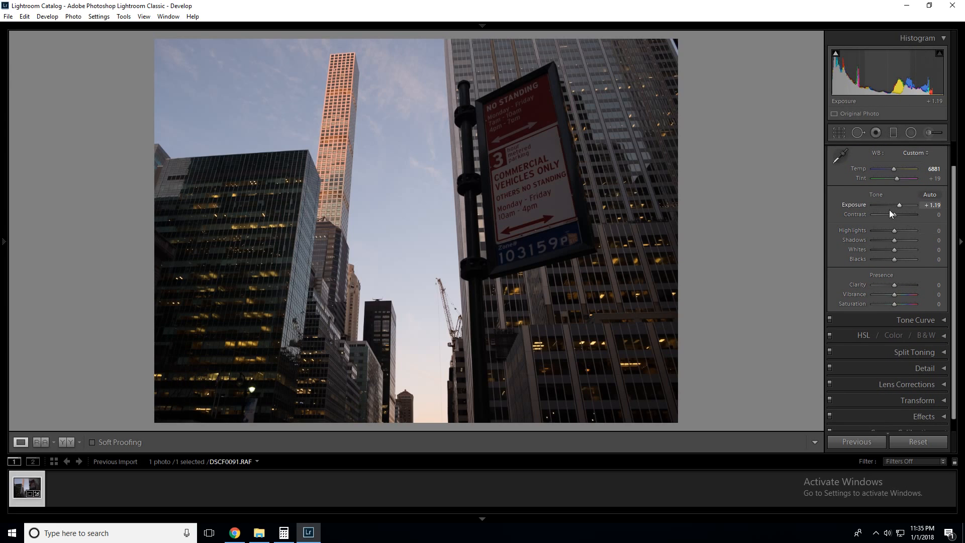
{"action": "left_click_drag", "start_coordinate": [898, 235], "coordinate": [897, 232]}
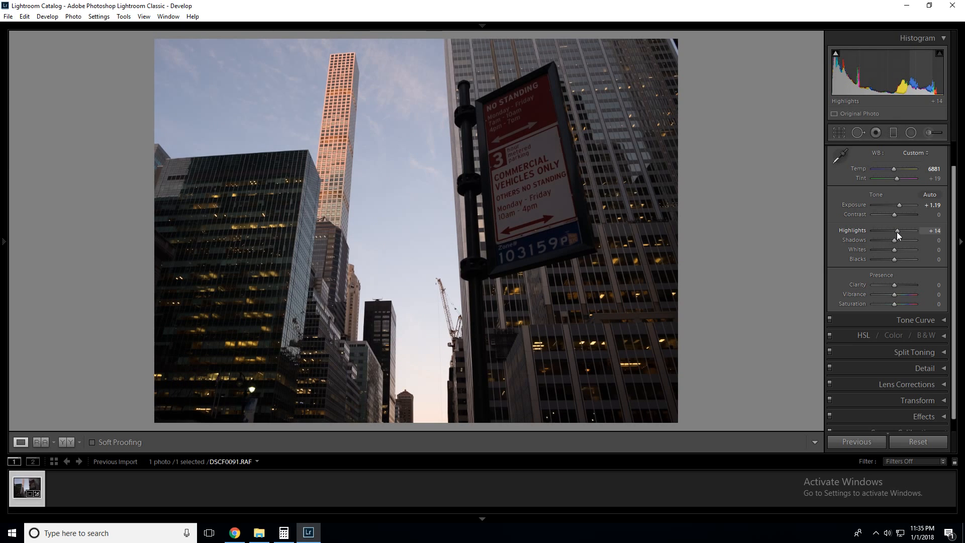
{"action": "left_click_drag", "start_coordinate": [894, 251], "coordinate": [701, 242]}
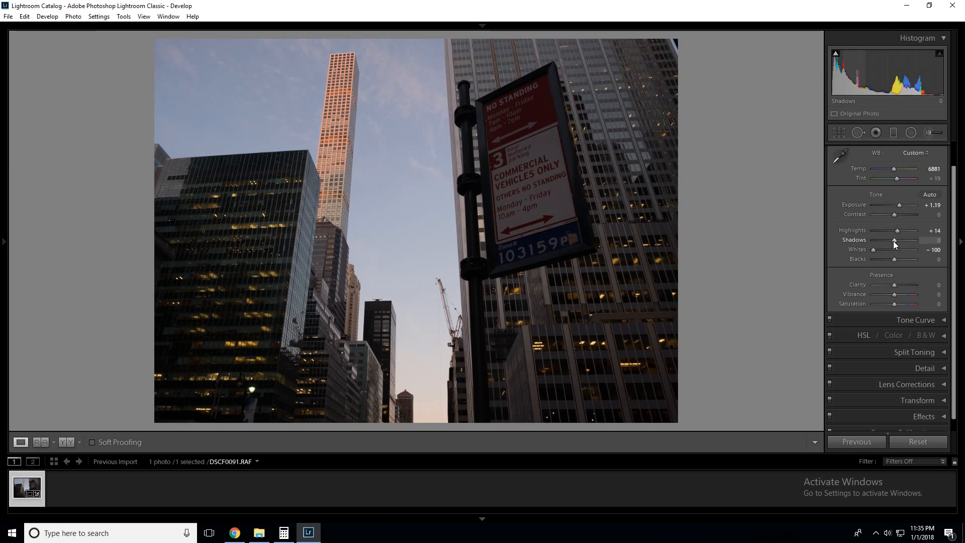
{"action": "left_click_drag", "start_coordinate": [894, 240], "coordinate": [904, 242]}
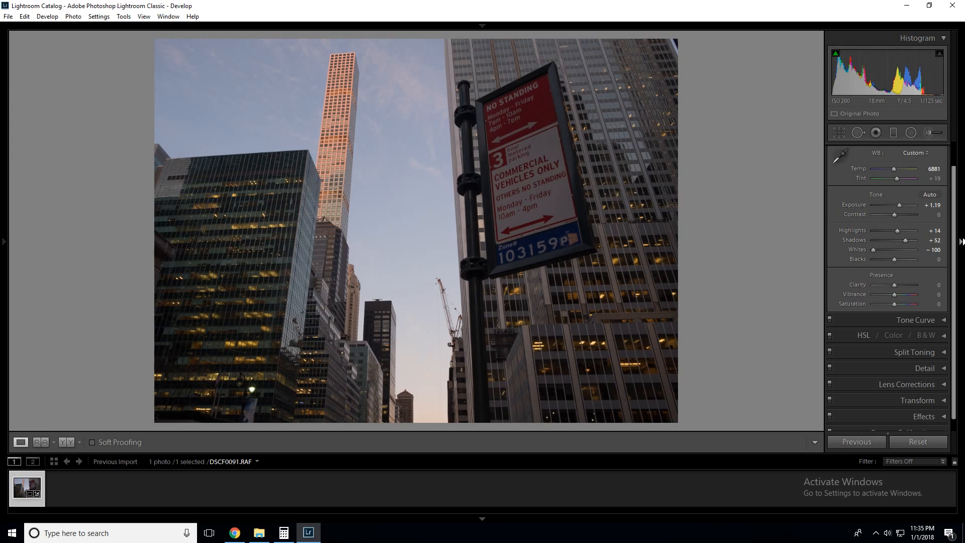
{"action": "left_click_drag", "start_coordinate": [895, 259], "coordinate": [899, 260]}
Try Clarity at +100, reduce it to +33, and set Vibrance to +10
{"action": "left_click_drag", "start_coordinate": [893, 285], "coordinate": [921, 286]}
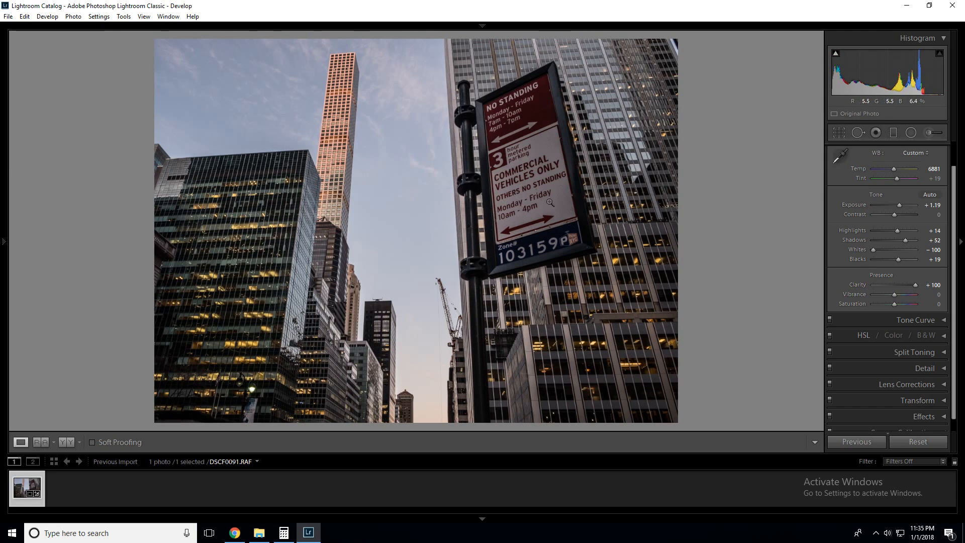
{"action": "left_click_drag", "start_coordinate": [918, 285], "coordinate": [902, 282]}
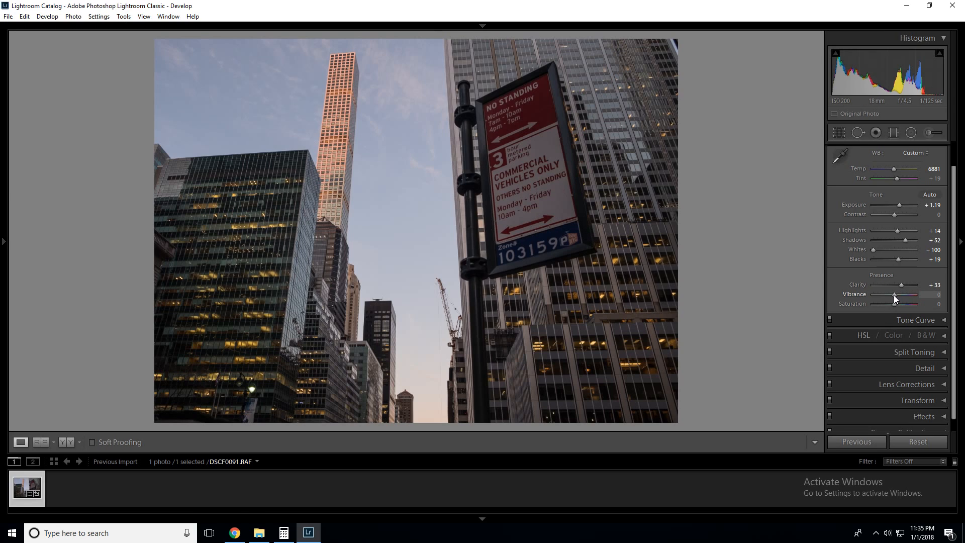
{"action": "left_click_drag", "start_coordinate": [894, 295], "coordinate": [896, 296]}
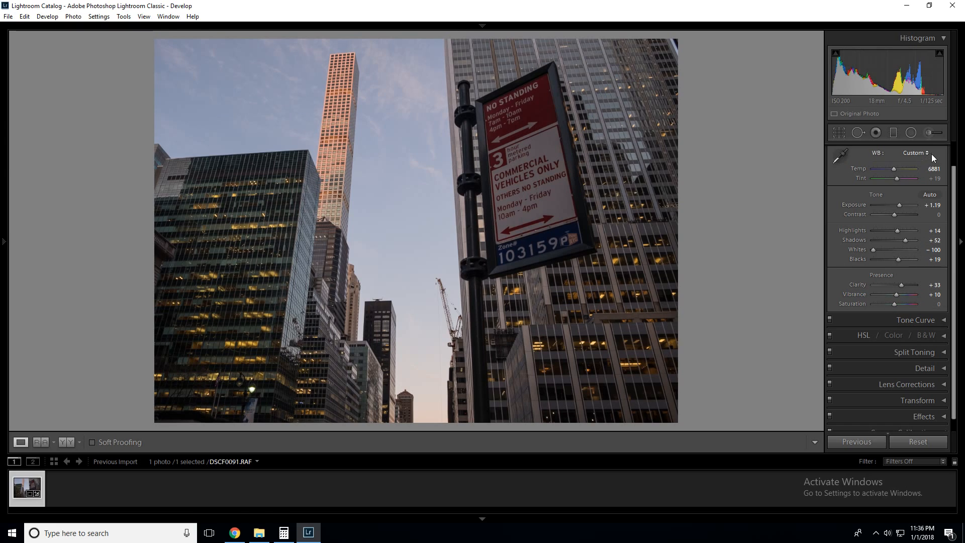
Adjust the tone curve regions to Highlights +28, Lights +13, Darks +9 and Shadows -9
{"action": "scroll", "coordinate": [941, 174], "scroll_direction": "up", "scroll_amount": 1}
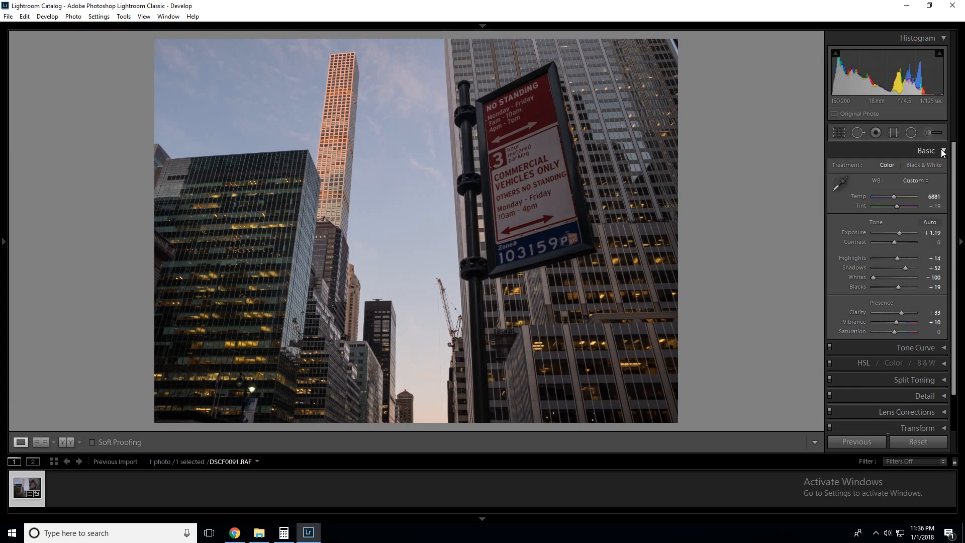
{"action": "left_click", "coordinate": [939, 151]}
{"action": "left_click", "coordinate": [942, 166]}
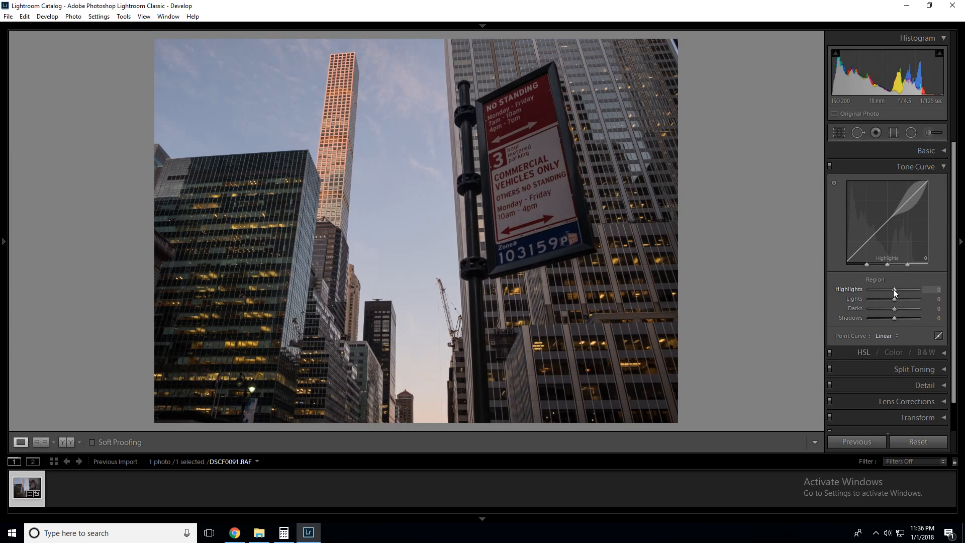
{"action": "left_click_drag", "start_coordinate": [893, 288], "coordinate": [900, 291]}
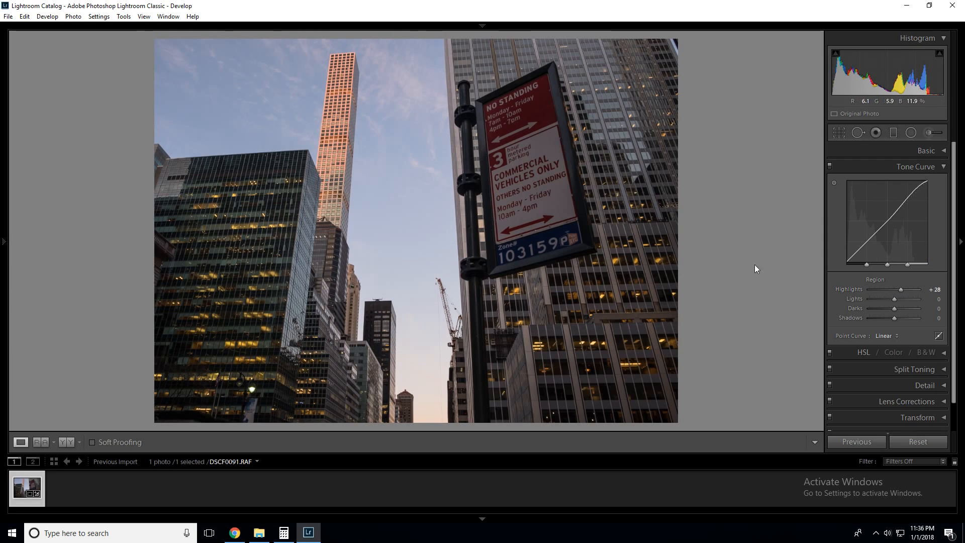
{"action": "left_click_drag", "start_coordinate": [893, 298], "coordinate": [892, 318]}
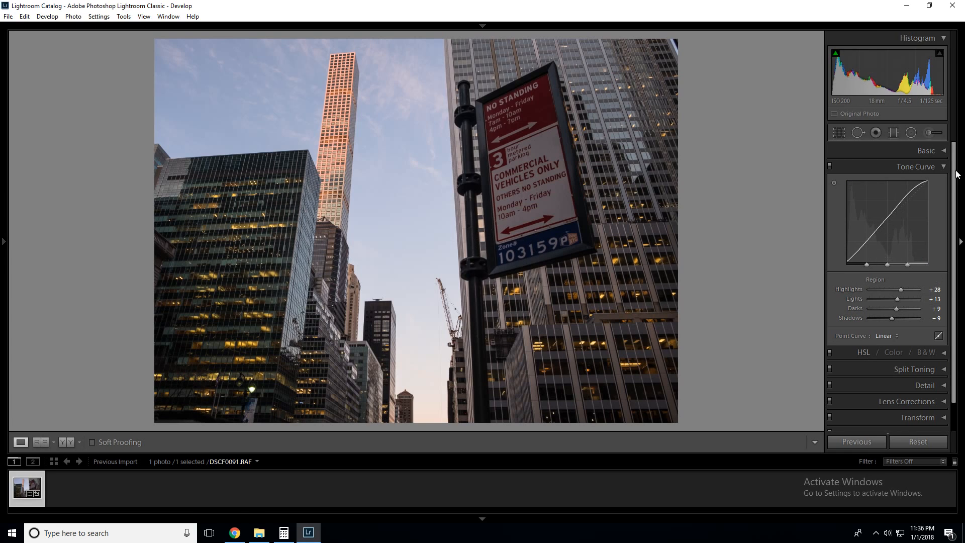
{"action": "left_click", "coordinate": [938, 168]}
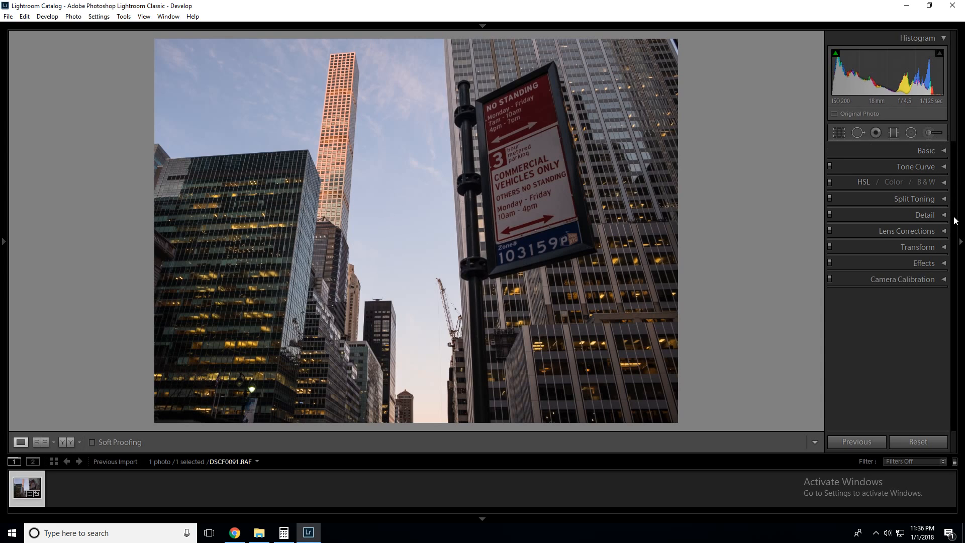
{"action": "left_click", "coordinate": [942, 182]}
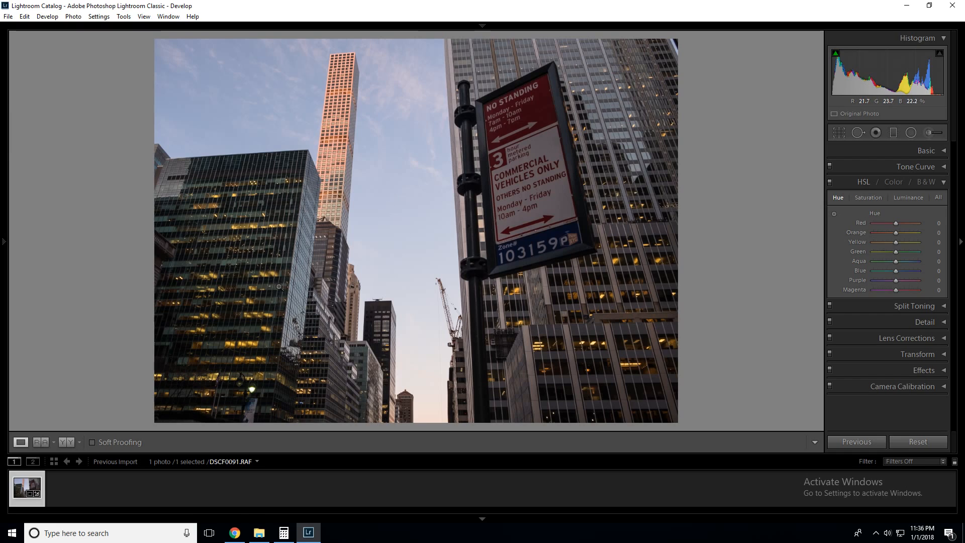
{"action": "left_click", "coordinate": [944, 184]}
{"action": "left_click", "coordinate": [944, 184]}
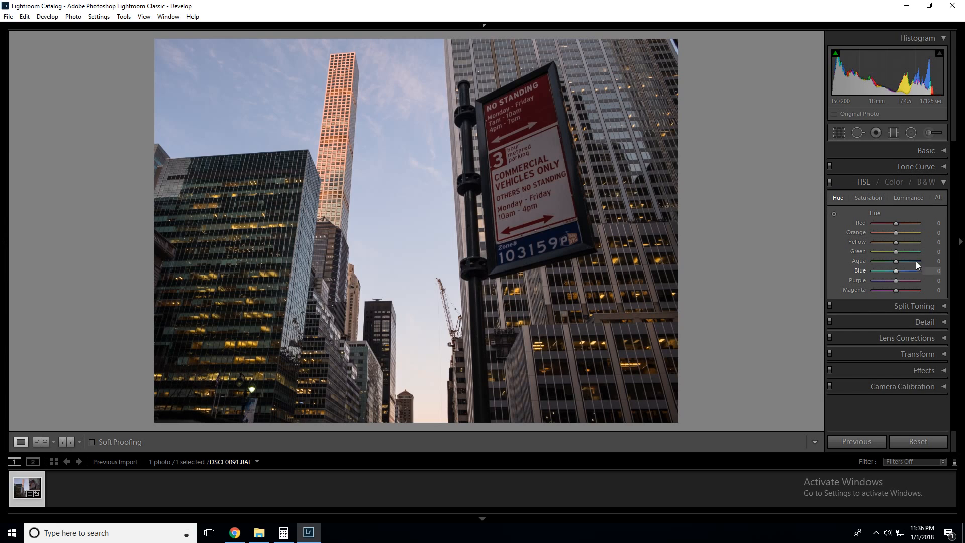
{"action": "left_click", "coordinate": [945, 184]}
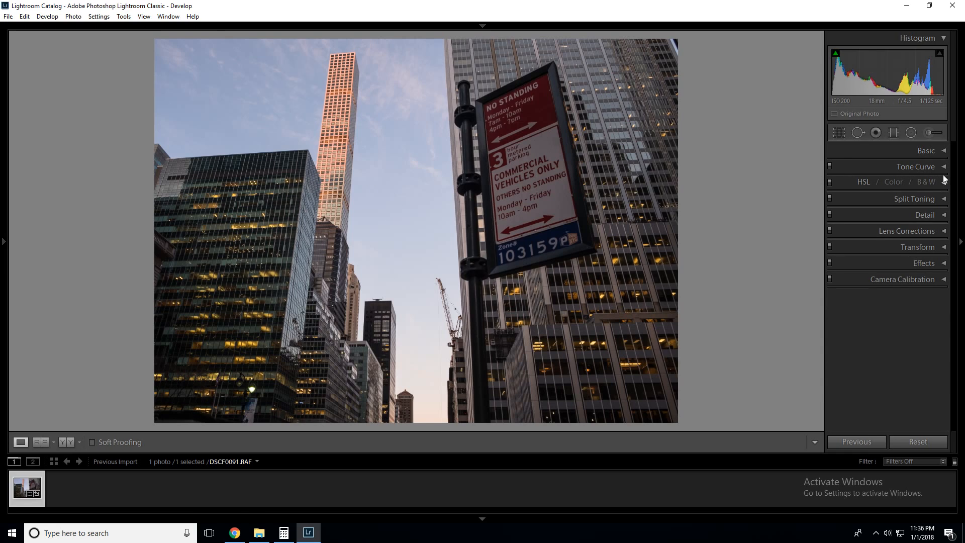
Split-tone the highlights with a warm yellow at hue 47 and saturation 15
{"action": "left_click", "coordinate": [944, 199]}
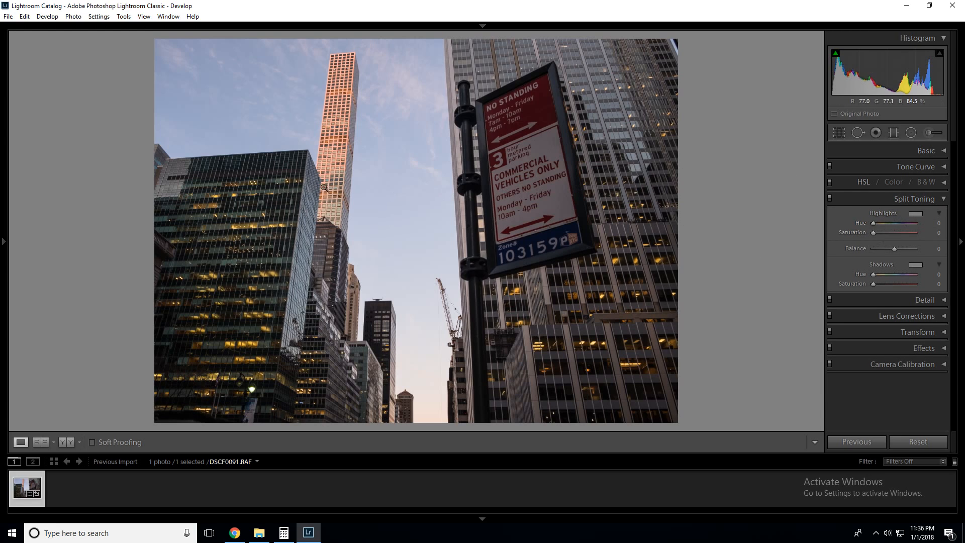
{"action": "left_click", "coordinate": [915, 213]}
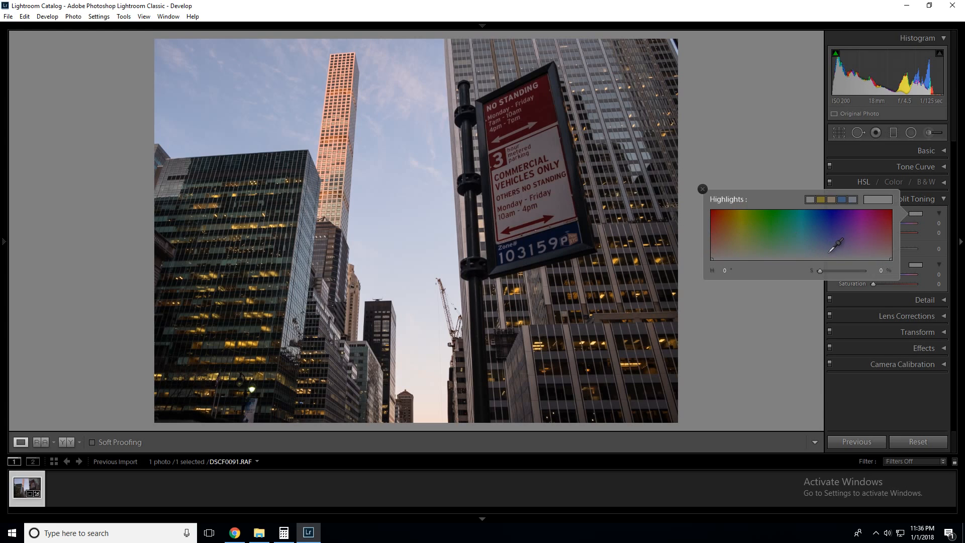
{"action": "left_click", "coordinate": [734, 255]}
{"action": "left_click_drag", "start_coordinate": [734, 255], "coordinate": [735, 252]}
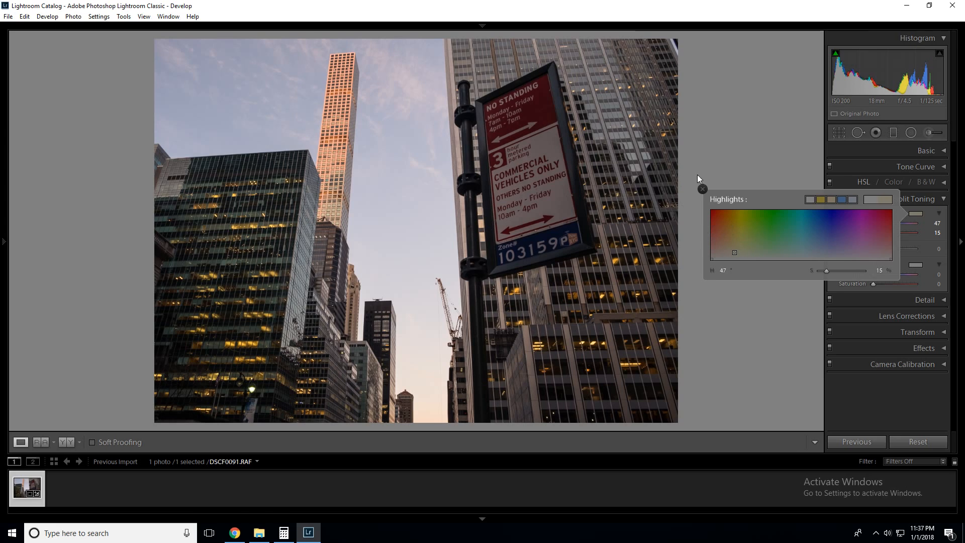
{"action": "left_click", "coordinate": [702, 189]}
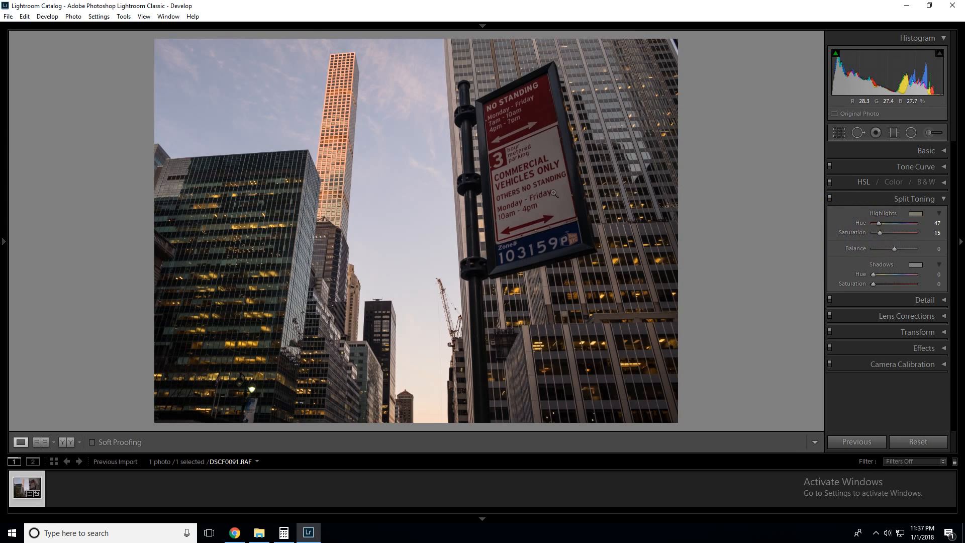
{"action": "left_click", "coordinate": [940, 199]}
Center the detail preview on the left edge of the sign's COMMERCIAL lettering and set luminance noise reduction to 26
{"action": "left_click", "coordinate": [924, 215]}
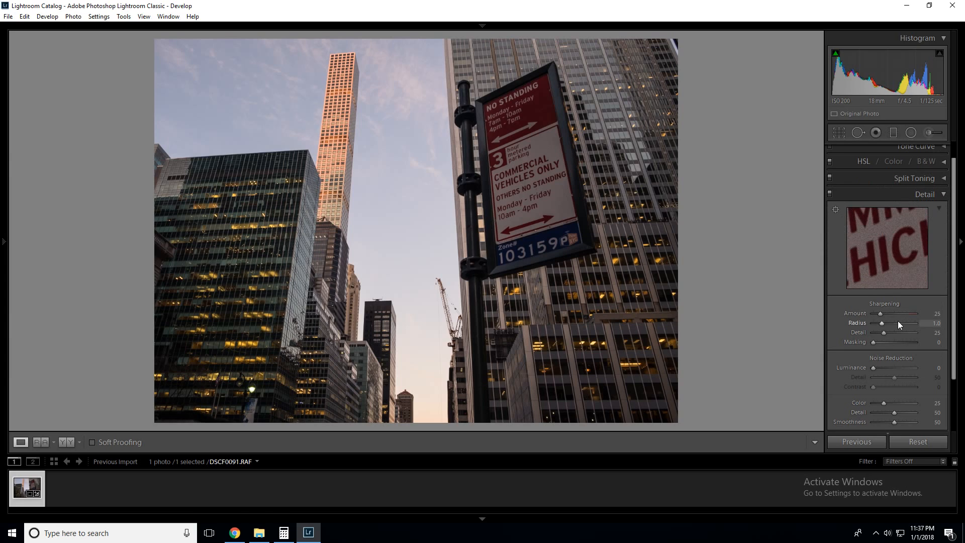
{"action": "left_click", "coordinate": [835, 209]}
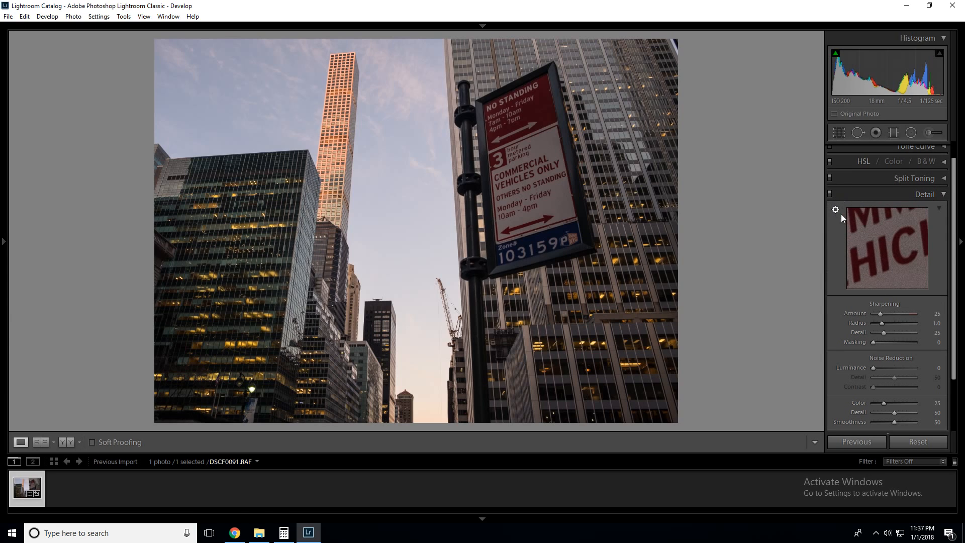
{"action": "left_click", "coordinate": [491, 171]}
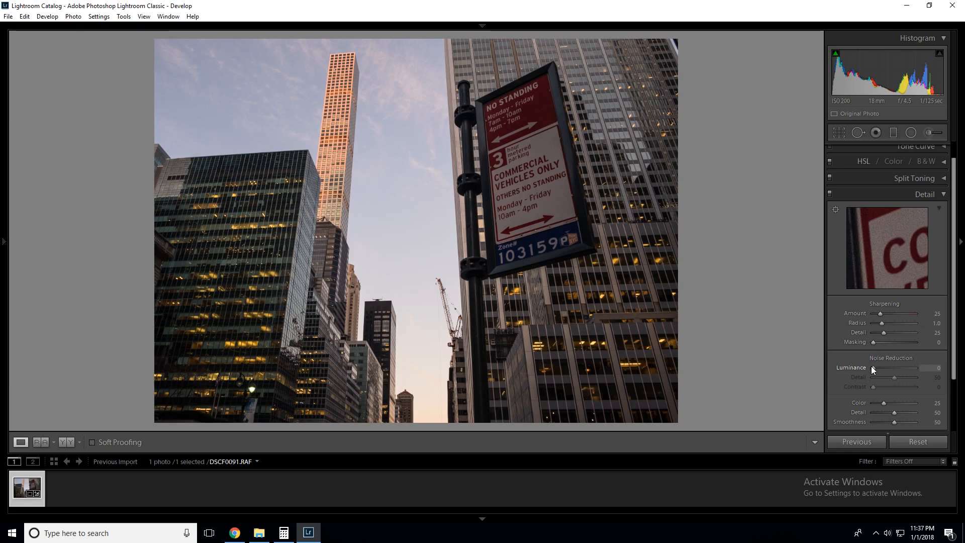
{"action": "left_click_drag", "start_coordinate": [873, 368], "coordinate": [883, 371]}
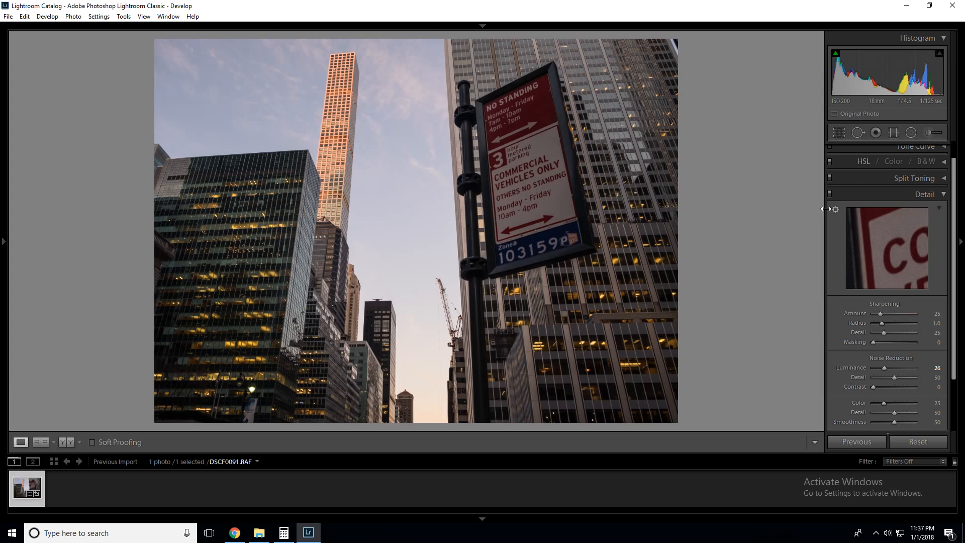
Compare the photo with the Detail adjustments switched off and on
{"action": "left_click", "coordinate": [829, 194]}
{"action": "left_click", "coordinate": [829, 194]}
{"action": "left_click", "coordinate": [943, 195]}
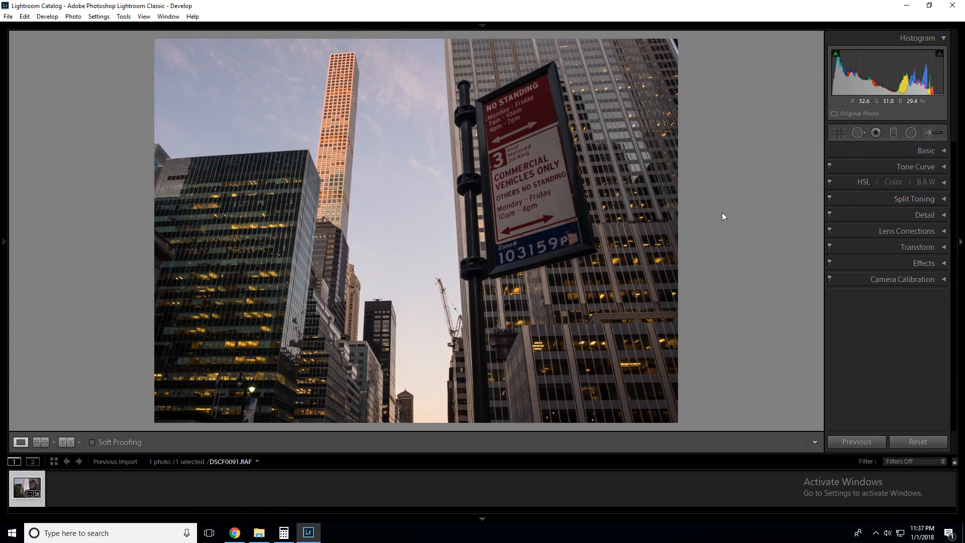
Review the Lens Corrections, Transform and Effects settings for the photo
{"action": "left_click", "coordinate": [943, 231]}
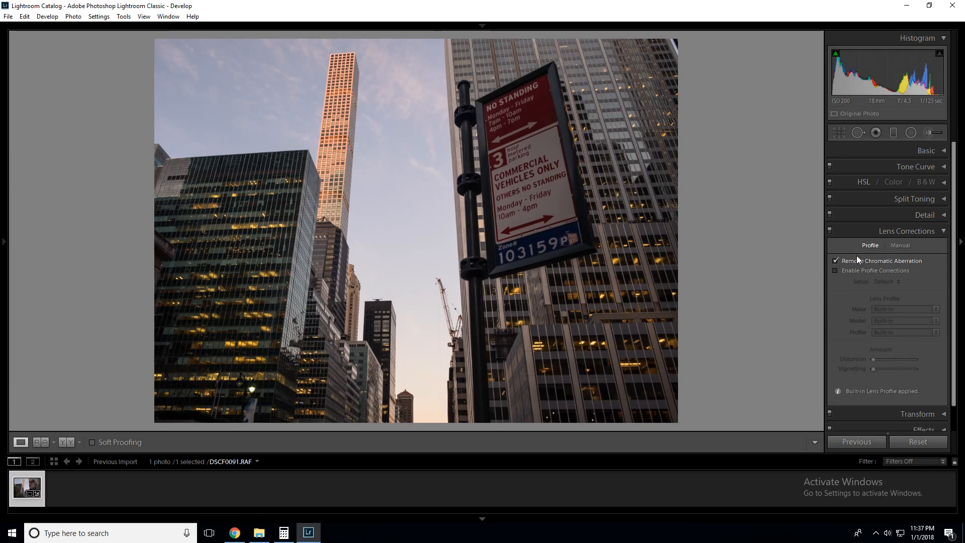
{"action": "left_click", "coordinate": [944, 231]}
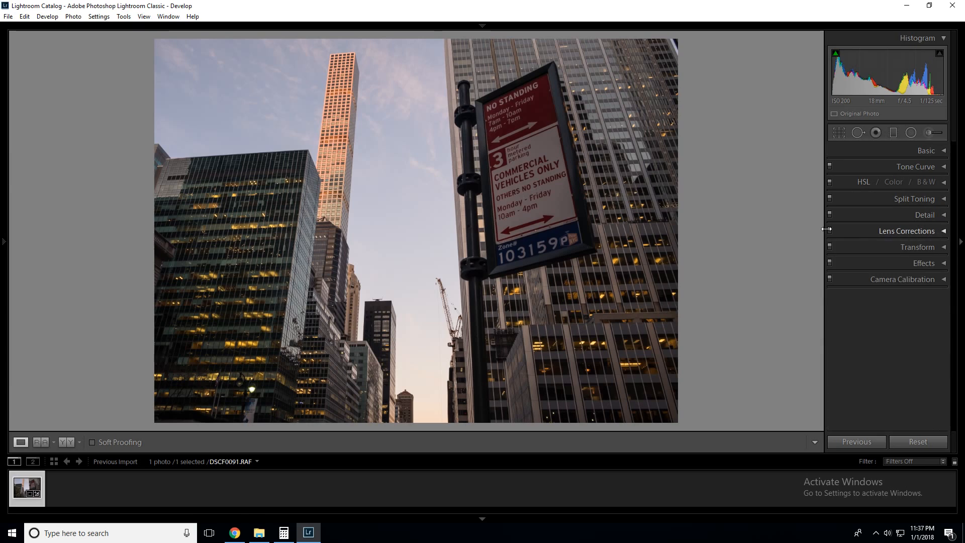
{"action": "left_click", "coordinate": [944, 248]}
{"action": "left_click", "coordinate": [943, 245]}
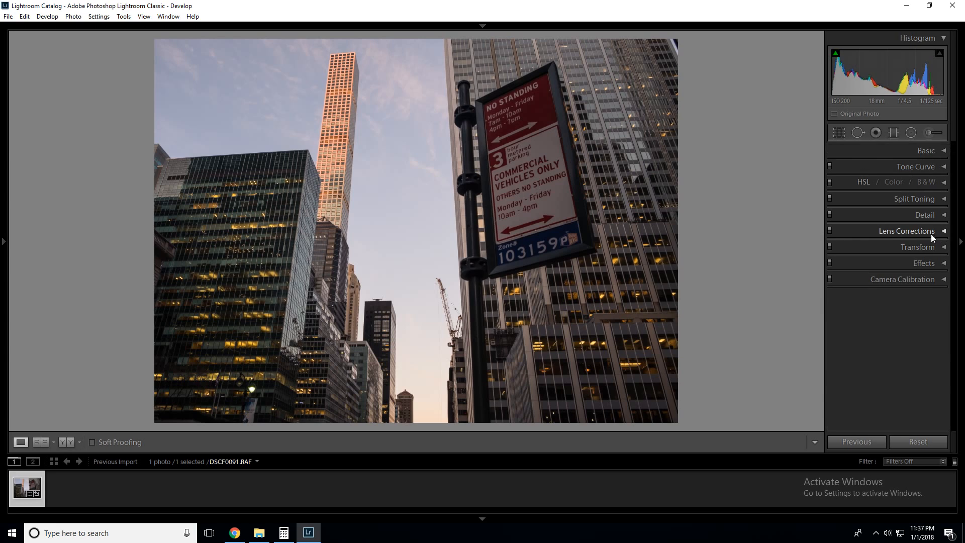
{"action": "left_click", "coordinate": [944, 262]}
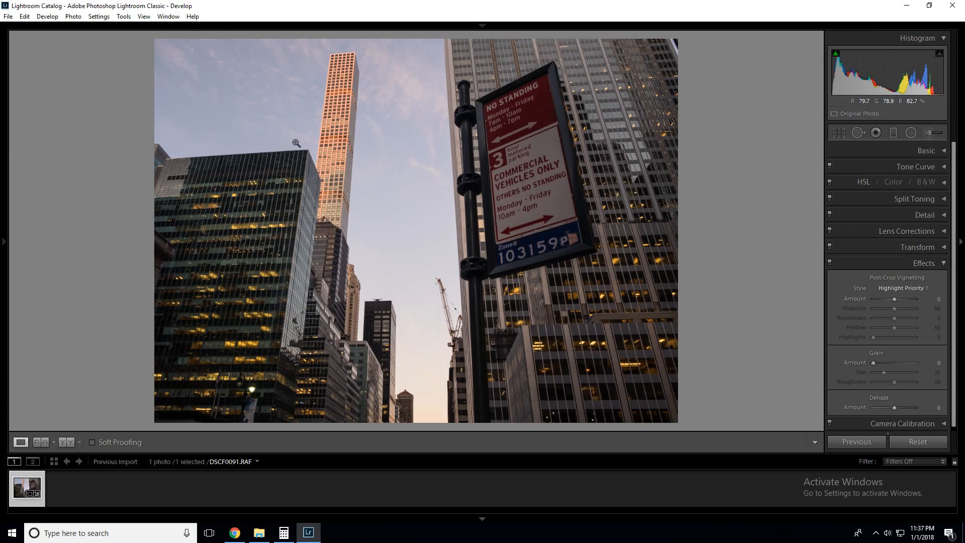
{"action": "left_click", "coordinate": [928, 263]}
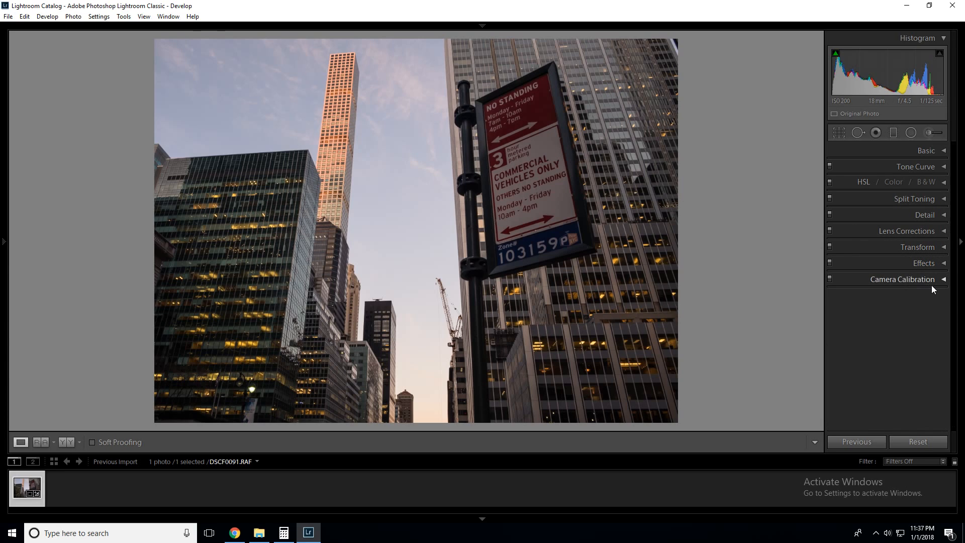
Set the Red Primary hue to +17 in Camera Calibration
{"action": "left_click", "coordinate": [927, 279]}
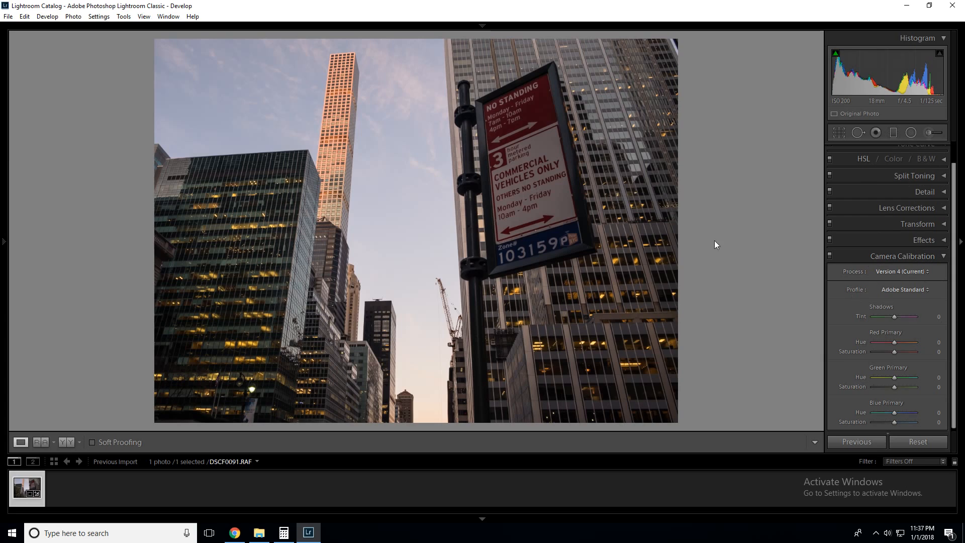
{"action": "scroll", "coordinate": [890, 314], "scroll_direction": "down", "scroll_amount": 1}
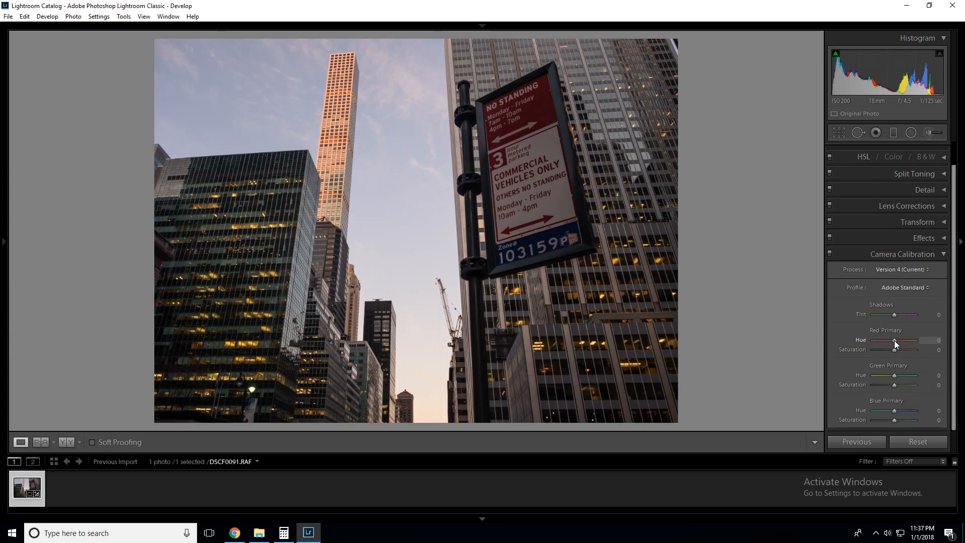
{"action": "left_click_drag", "start_coordinate": [894, 340], "coordinate": [897, 340]}
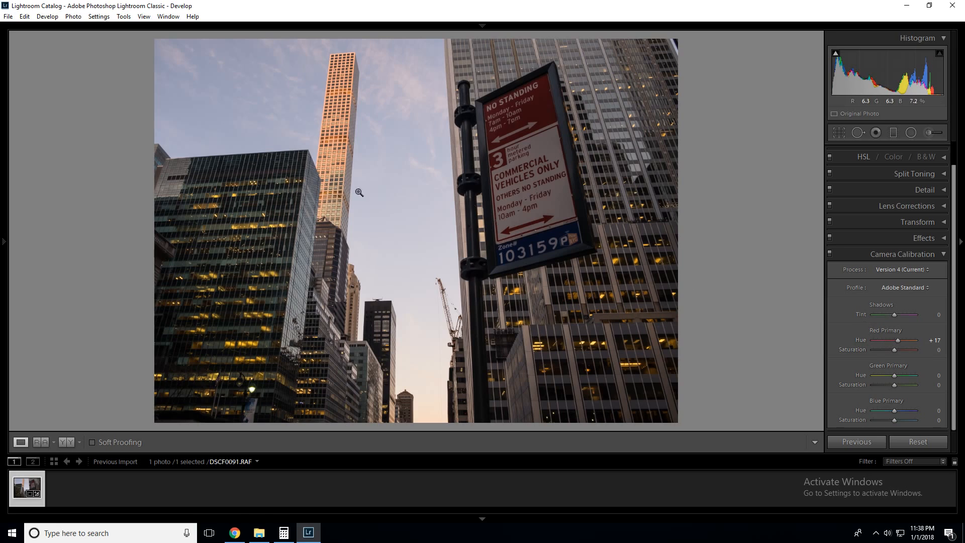
{"action": "left_click", "coordinate": [943, 253]}
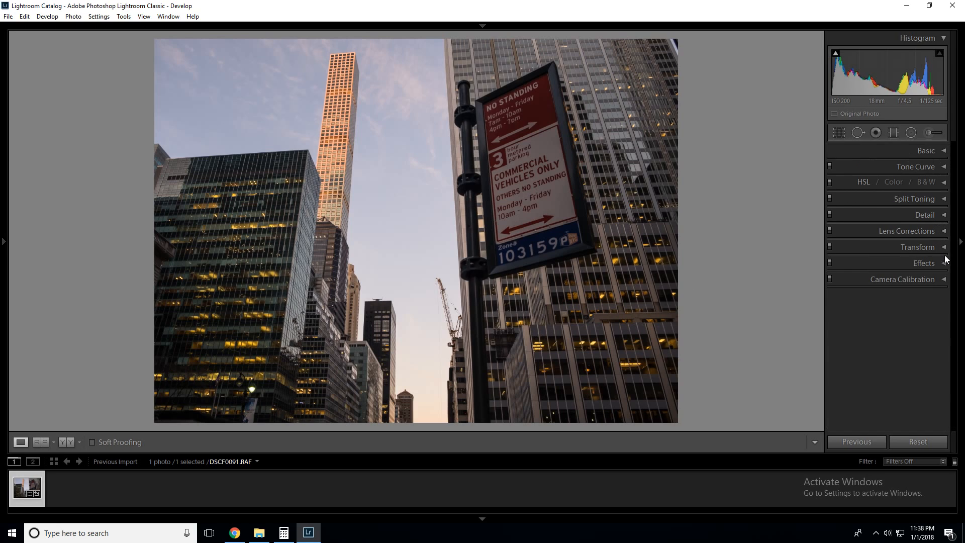
Add a diagonal graduated filter from the photo's upper-left corner, set its Temp to 43, and extend it further across the sky
{"action": "left_click", "coordinate": [894, 133]}
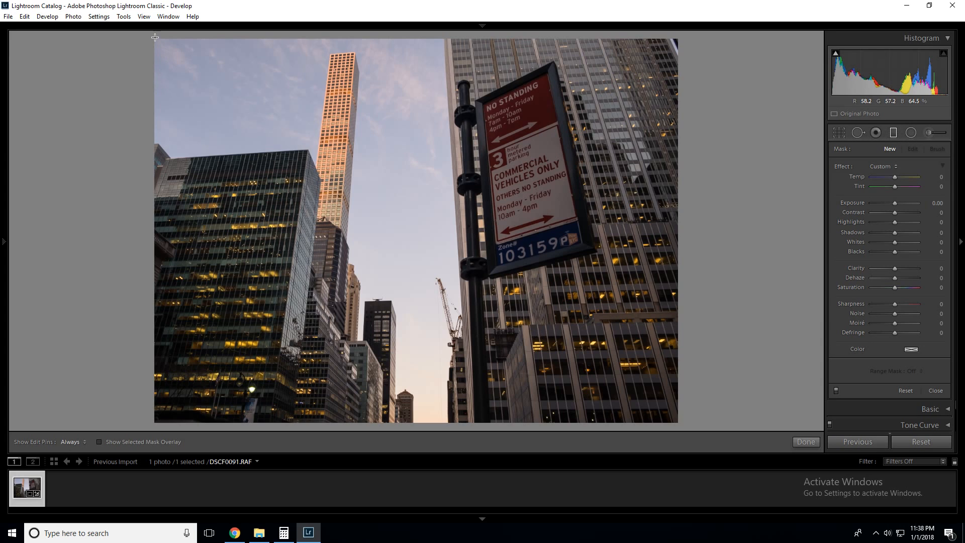
{"action": "left_click_drag", "start_coordinate": [158, 44], "coordinate": [401, 203]}
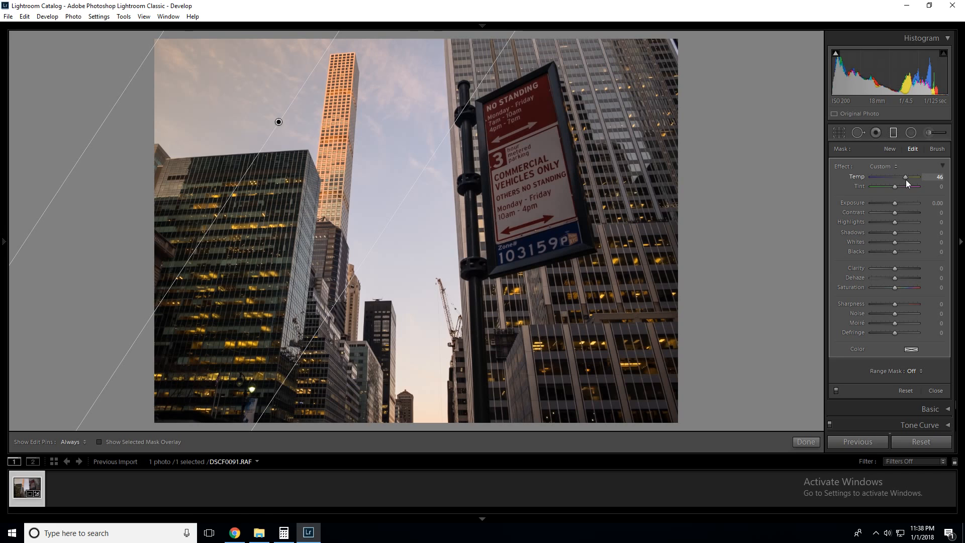
{"action": "left_click_drag", "start_coordinate": [907, 184], "coordinate": [905, 182]}
{"action": "left_click_drag", "start_coordinate": [392, 216], "coordinate": [440, 235]}
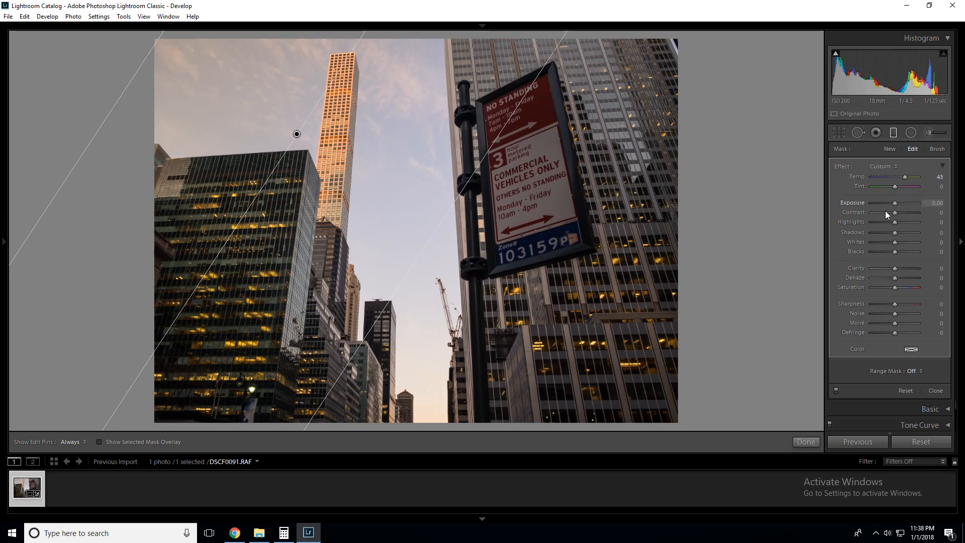
Set the sky filter's Exposure to 0.35, Dehaze to 13 and Highlights to 20, and extend its gradient onto the street sign
{"action": "left_click_drag", "start_coordinate": [894, 204], "coordinate": [896, 204]}
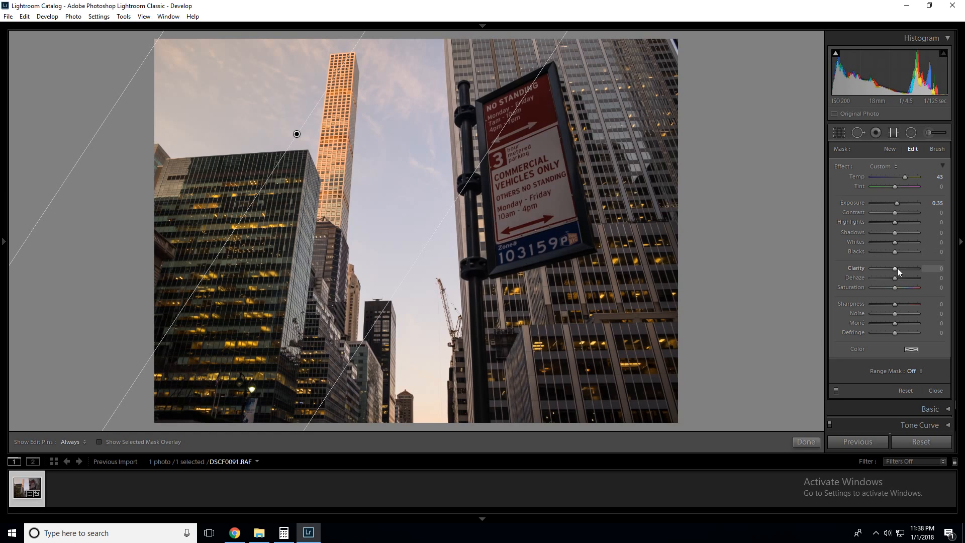
{"action": "left_click_drag", "start_coordinate": [896, 277], "coordinate": [898, 278]}
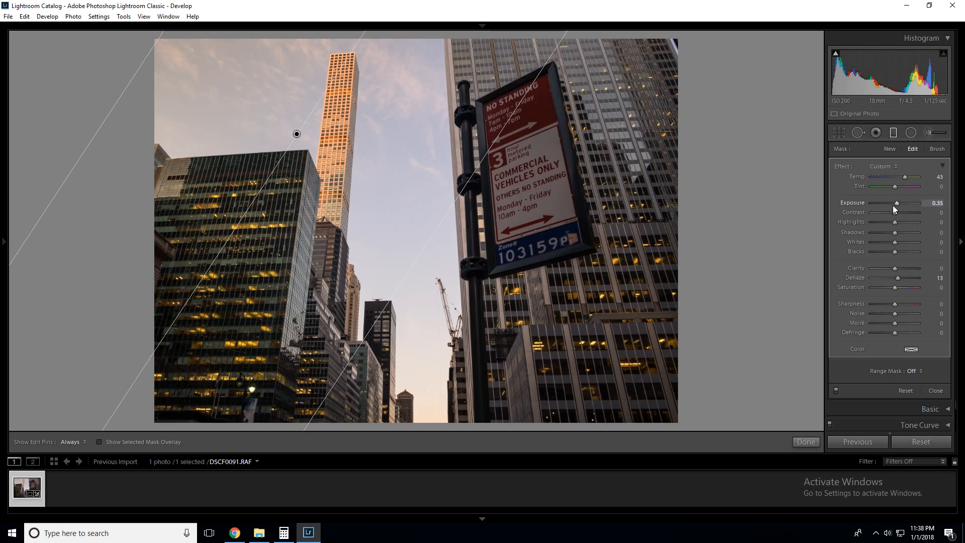
{"action": "left_click_drag", "start_coordinate": [895, 222], "coordinate": [899, 222]}
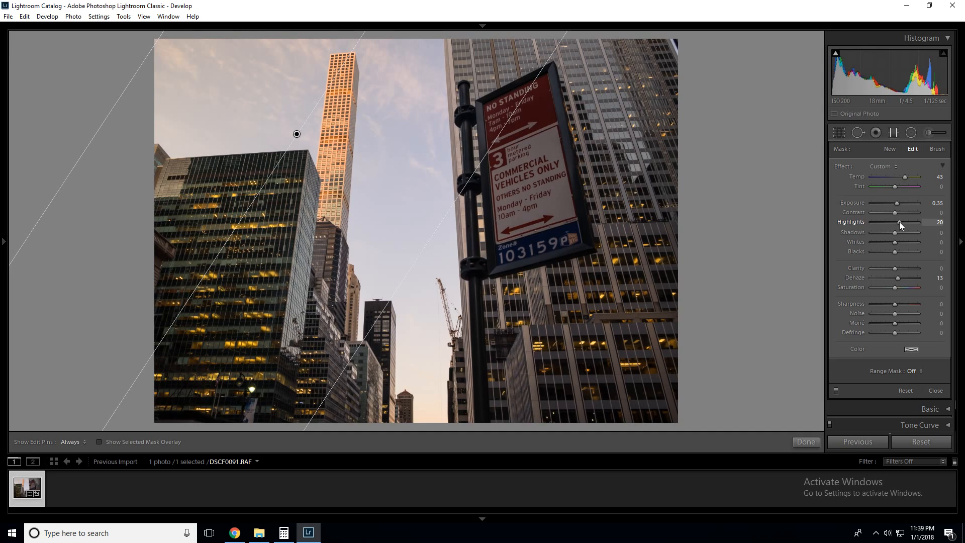
{"action": "left_click_drag", "start_coordinate": [441, 229], "coordinate": [466, 244]}
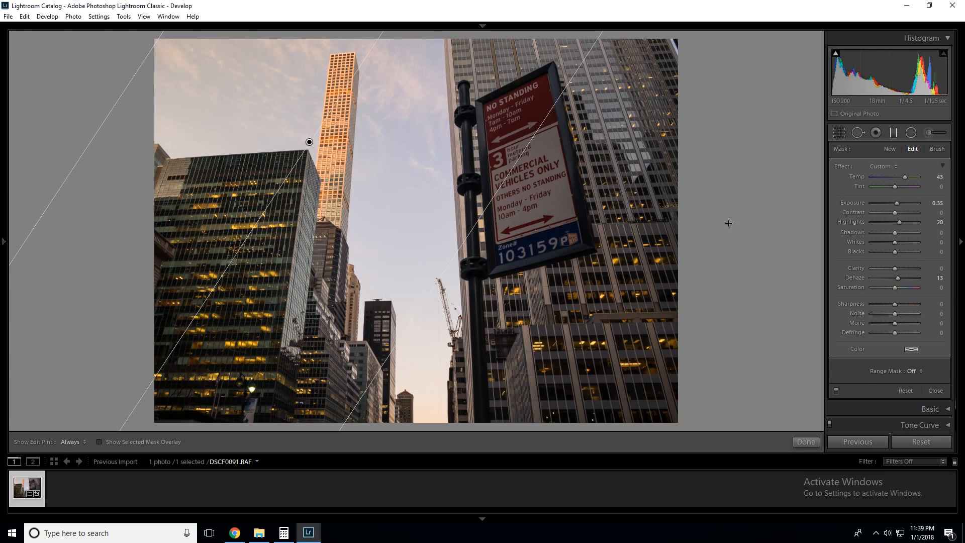
{"action": "left_click", "coordinate": [807, 441]}
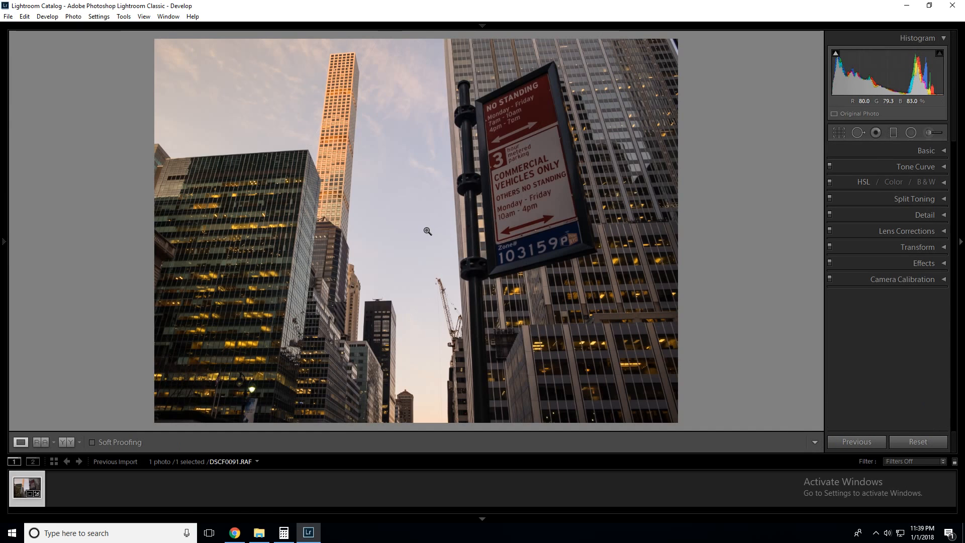
Add a second graduated filter from the photo's right edge inward past the sign pole, with Temp at -33
{"action": "left_click", "coordinate": [893, 133]}
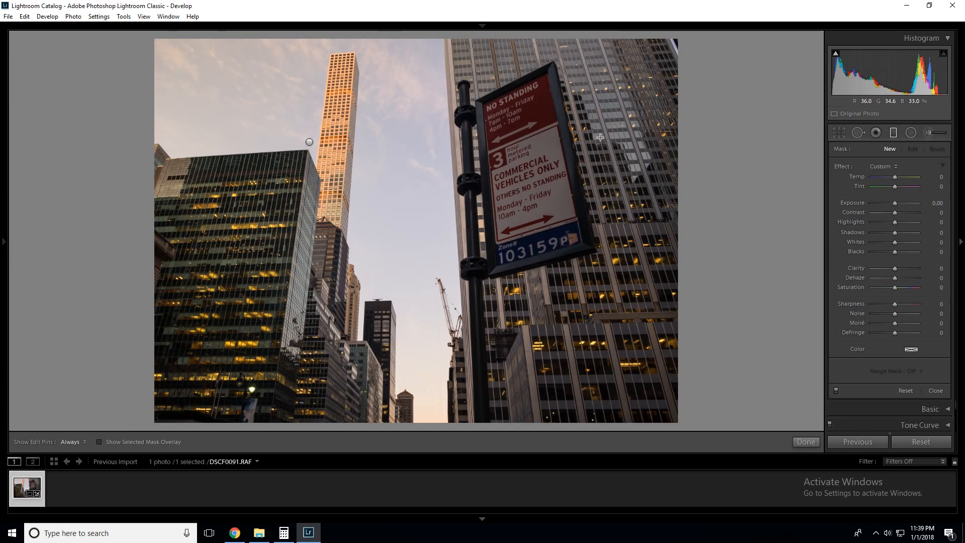
{"action": "left_click_drag", "start_coordinate": [666, 152], "coordinate": [398, 165]}
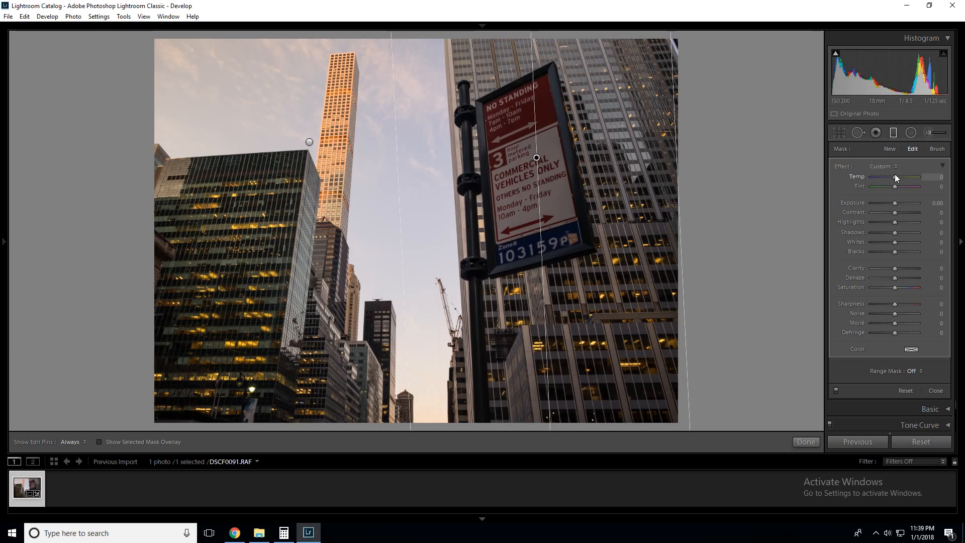
{"action": "left_click_drag", "start_coordinate": [895, 174], "coordinate": [889, 173]}
Set the right-side filter's Exposure to -0.17 and Contrast to 35, try Shadows at 20, and reset Shadows to 0
{"action": "left_click_drag", "start_coordinate": [894, 203], "coordinate": [900, 213]}
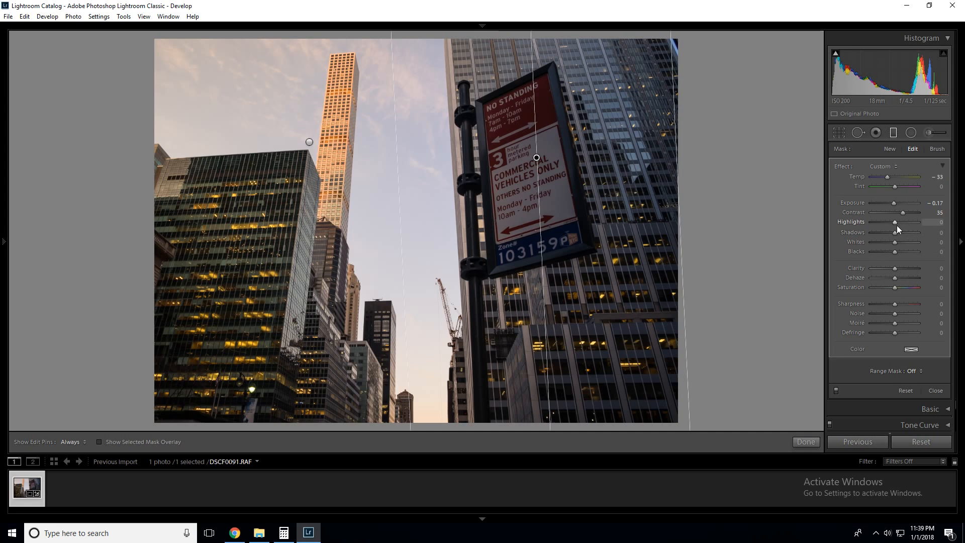
{"action": "left_click_drag", "start_coordinate": [896, 233], "coordinate": [903, 234]}
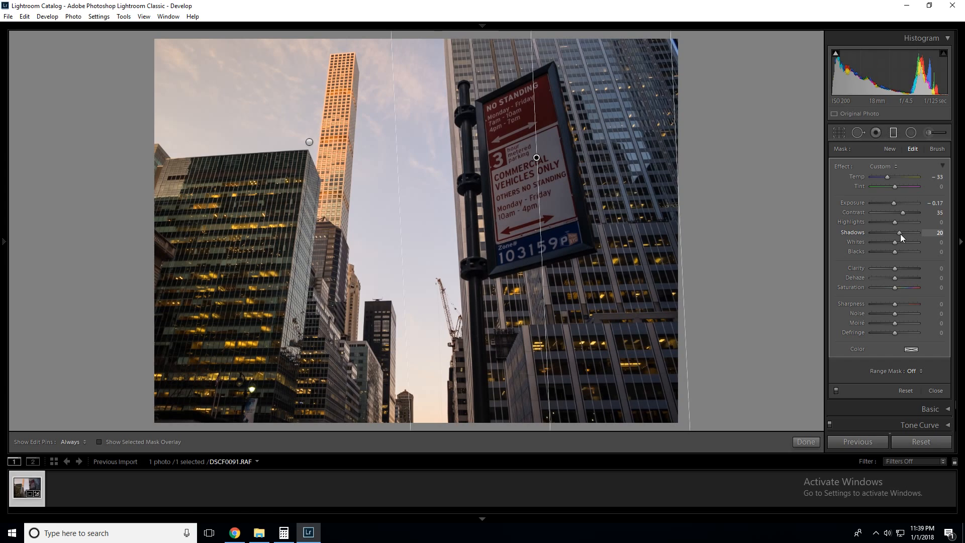
{"action": "double_click", "coordinate": [849, 231]}
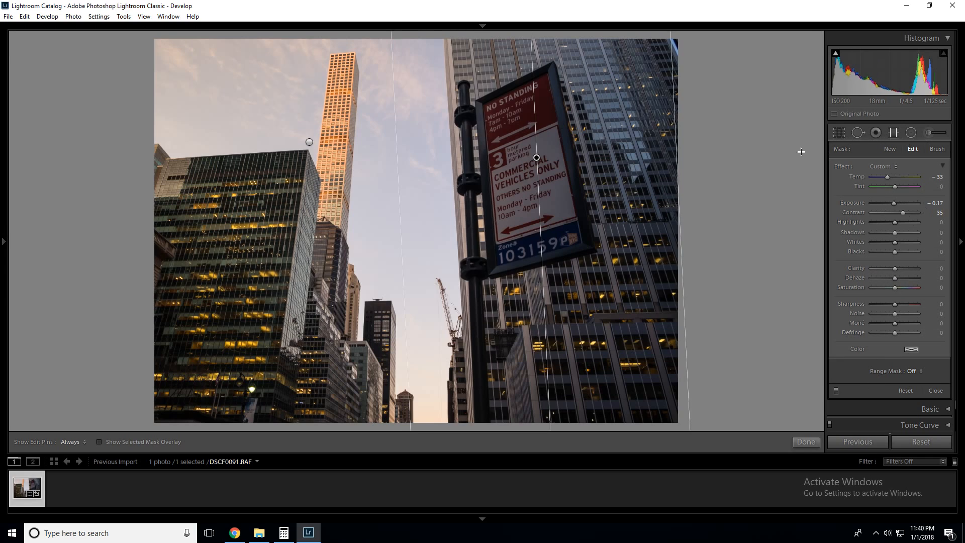
{"action": "left_click", "coordinate": [806, 441]}
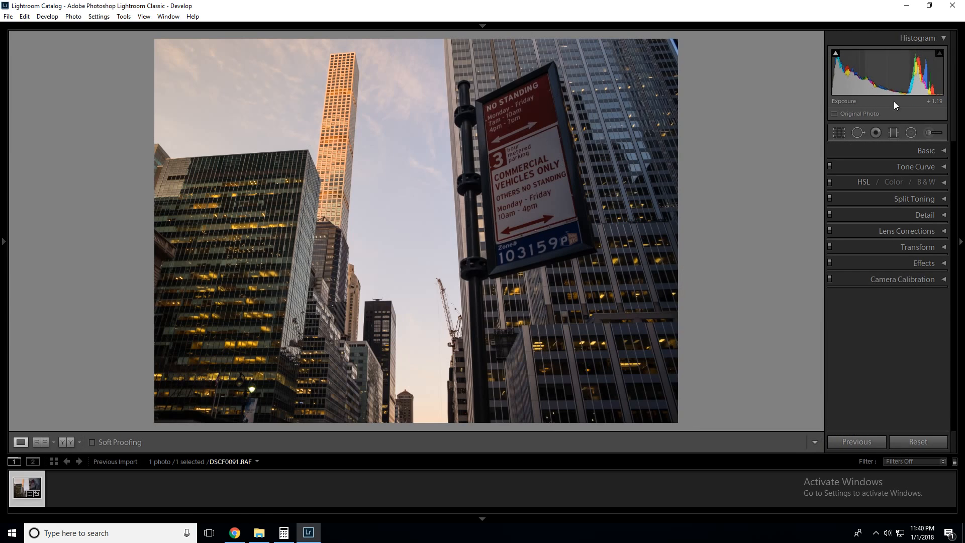
Paint an adjustment brush mask over the whole street sign with size 7.0 and Auto Mask on, checking coverage with the mask overlay
{"action": "left_click", "coordinate": [931, 132]}
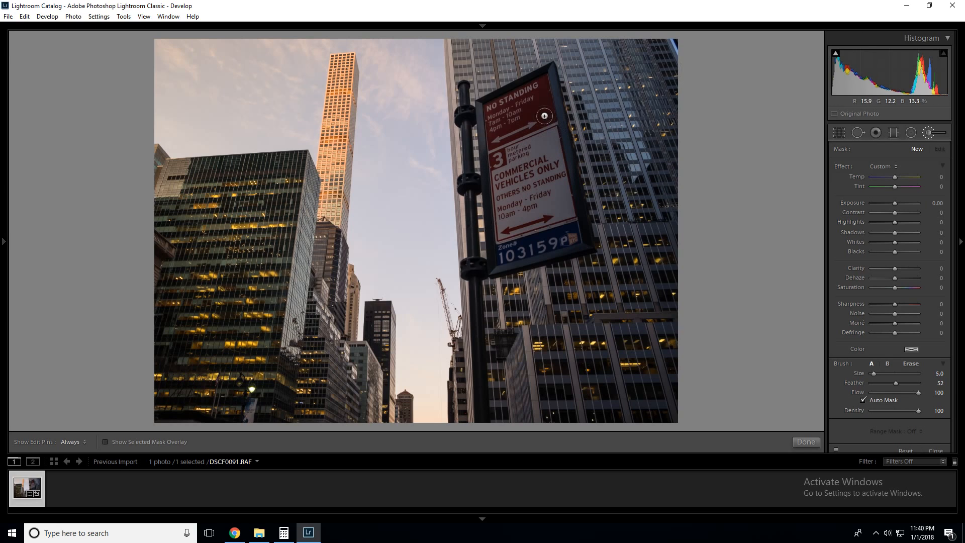
{"action": "scroll", "coordinate": [532, 113], "scroll_direction": "up", "scroll_amount": 1}
{"action": "scroll", "coordinate": [487, 105], "scroll_direction": "down", "scroll_amount": 1}
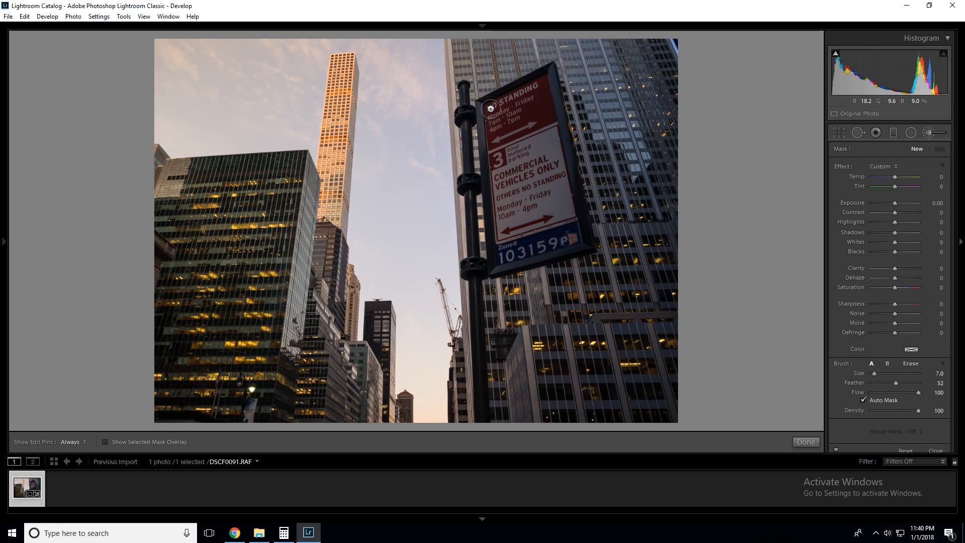
{"action": "mouse_move", "coordinate": [490, 105]}
{"action": "left_mouse_down"}
{"action": "mouse_move", "coordinate": [532, 82]}
{"action": "mouse_move", "coordinate": [567, 235]}
{"action": "mouse_move", "coordinate": [502, 254]}
{"action": "mouse_move", "coordinate": [480, 108]}
{"action": "mouse_move", "coordinate": [499, 102]}
{"action": "mouse_move", "coordinate": [516, 239]}
{"action": "mouse_move", "coordinate": [540, 216]}
{"action": "mouse_move", "coordinate": [529, 89]}
{"action": "mouse_move", "coordinate": [511, 92]}
{"action": "mouse_move", "coordinate": [544, 84]}
{"action": "mouse_move", "coordinate": [571, 233]}
{"action": "mouse_move", "coordinate": [527, 194]}
{"action": "mouse_move", "coordinate": [526, 205]}
{"action": "mouse_move", "coordinate": [506, 141]}
{"action": "mouse_move", "coordinate": [514, 171]}
{"action": "mouse_move", "coordinate": [564, 224]}
{"action": "mouse_move", "coordinate": [559, 151]}
{"action": "mouse_move", "coordinate": [580, 238]}
{"action": "mouse_move", "coordinate": [501, 249]}
{"action": "mouse_move", "coordinate": [505, 114]}
{"action": "mouse_move", "coordinate": [536, 97]}
{"action": "mouse_move", "coordinate": [543, 75]}
{"action": "mouse_move", "coordinate": [559, 143]}
{"action": "left_mouse_up"}
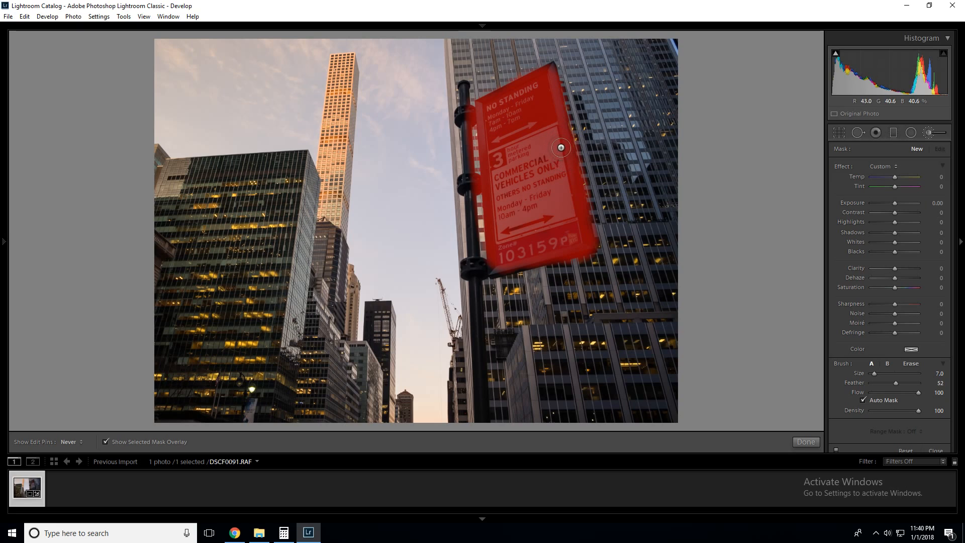
{"action": "key", "text": "h"}
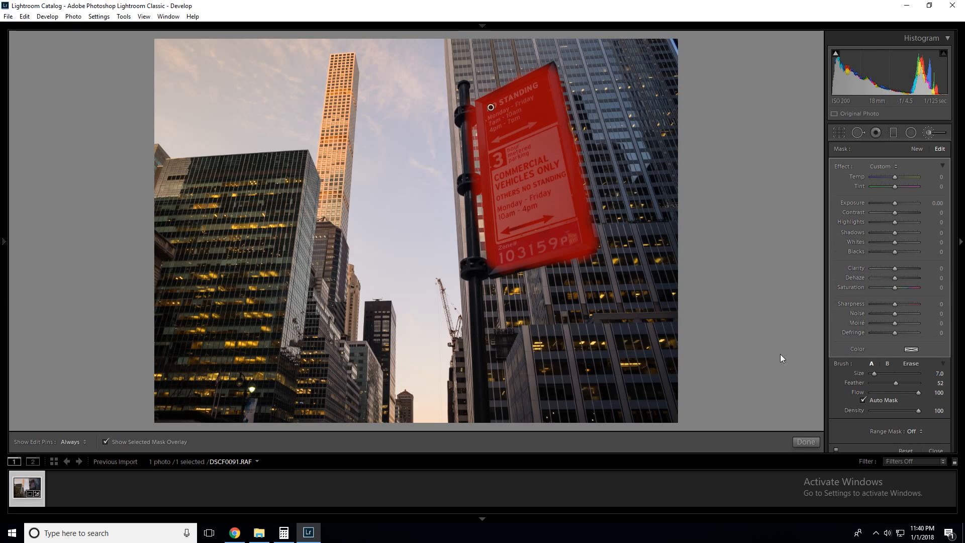
{"action": "key", "text": "o"}
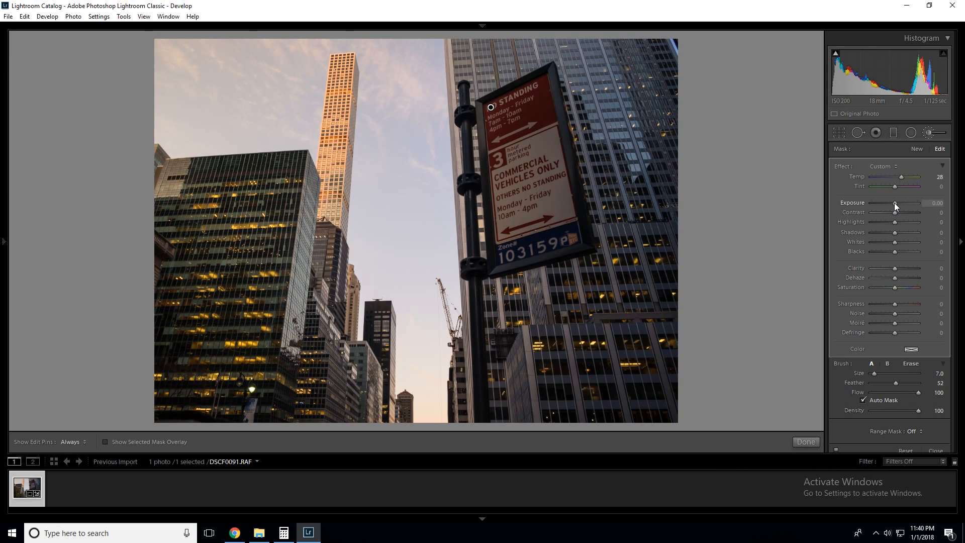
Adjust the sign's brush mask to Temp 50, Exposure 0.52, Highlights 22, Whites 9 and Clarity 24
{"action": "left_click_drag", "start_coordinate": [895, 203], "coordinate": [897, 203]}
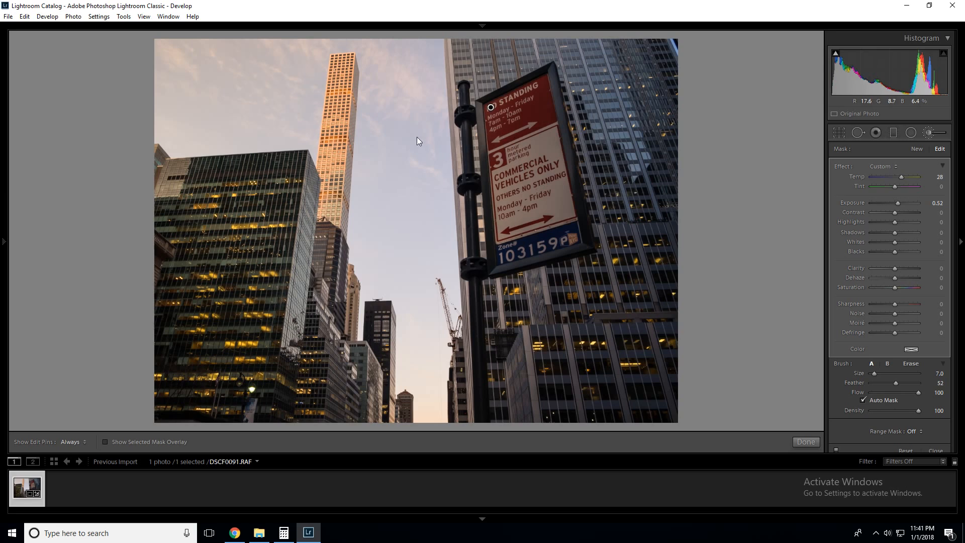
{"action": "left_click_drag", "start_coordinate": [897, 203], "coordinate": [896, 205]}
{"action": "left_click_drag", "start_coordinate": [903, 175], "coordinate": [903, 176]}
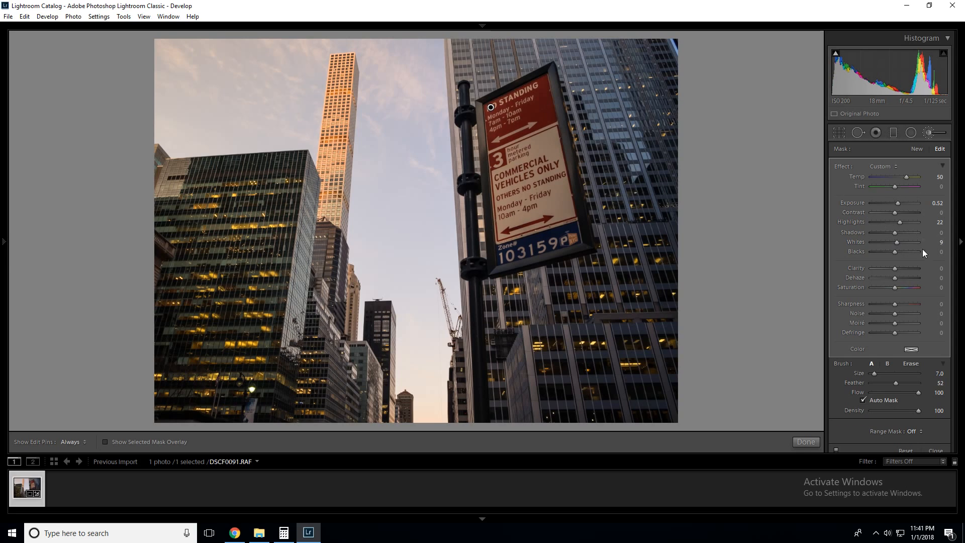
{"action": "left_click_drag", "start_coordinate": [894, 267], "coordinate": [900, 270]}
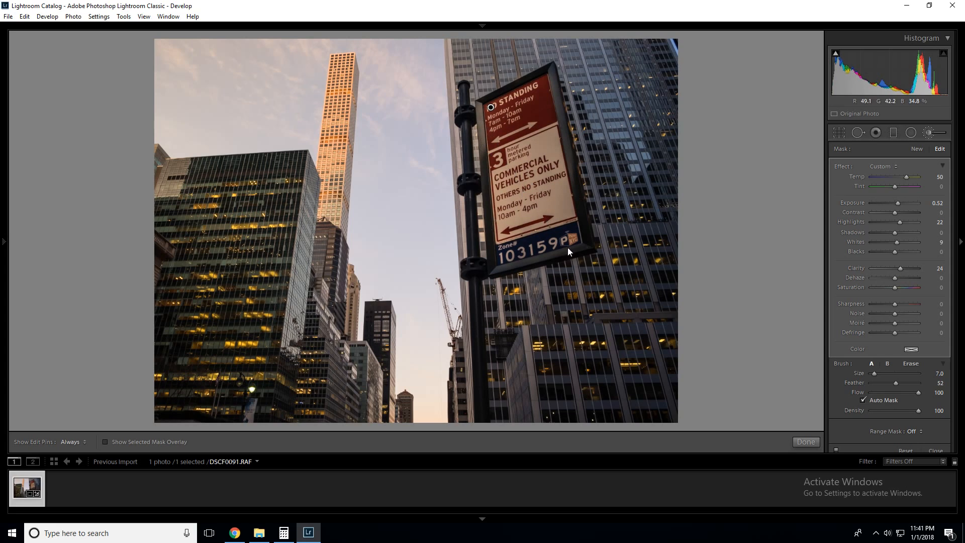
{"action": "left_click", "coordinate": [798, 442]}
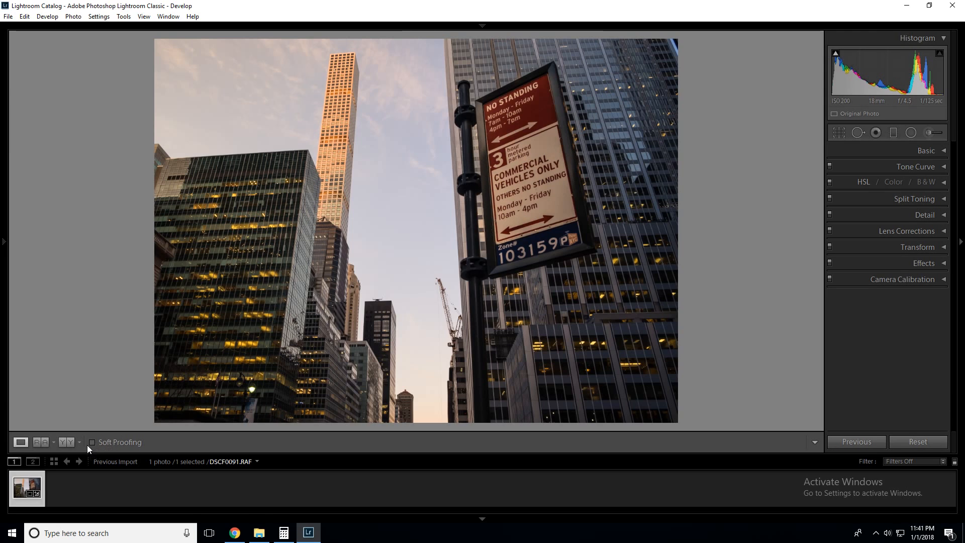
Compare the before and after versions side by side, and return to the single-photo view
{"action": "left_click", "coordinate": [68, 442]}
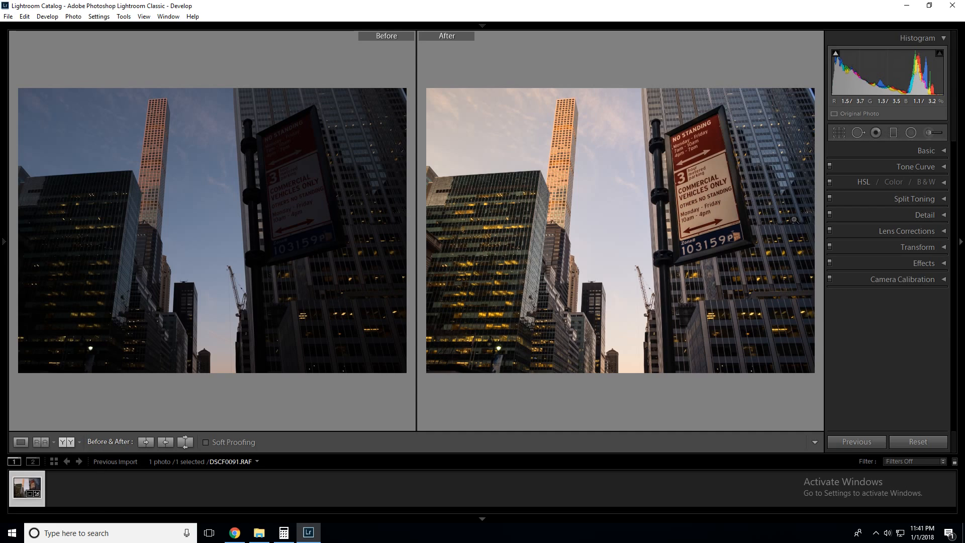
{"action": "left_click", "coordinate": [20, 442]}
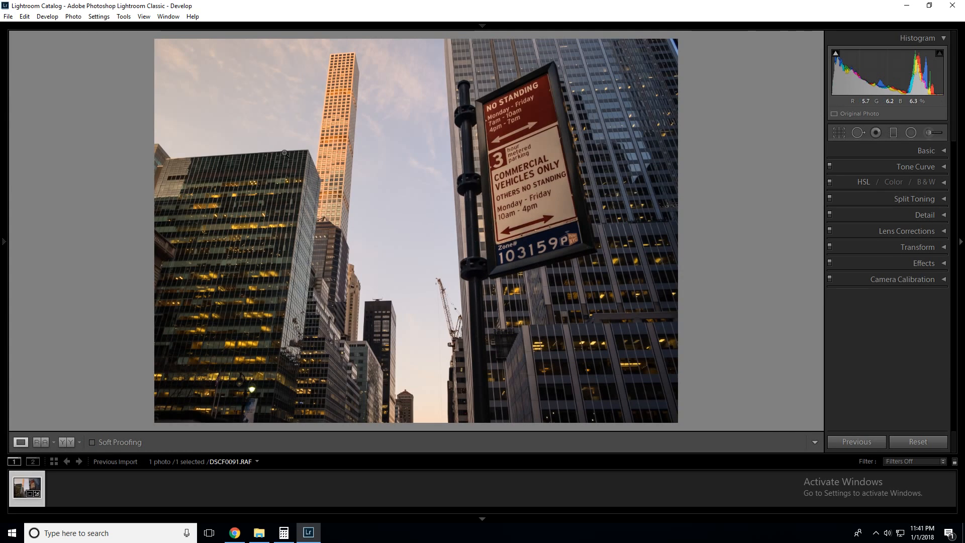